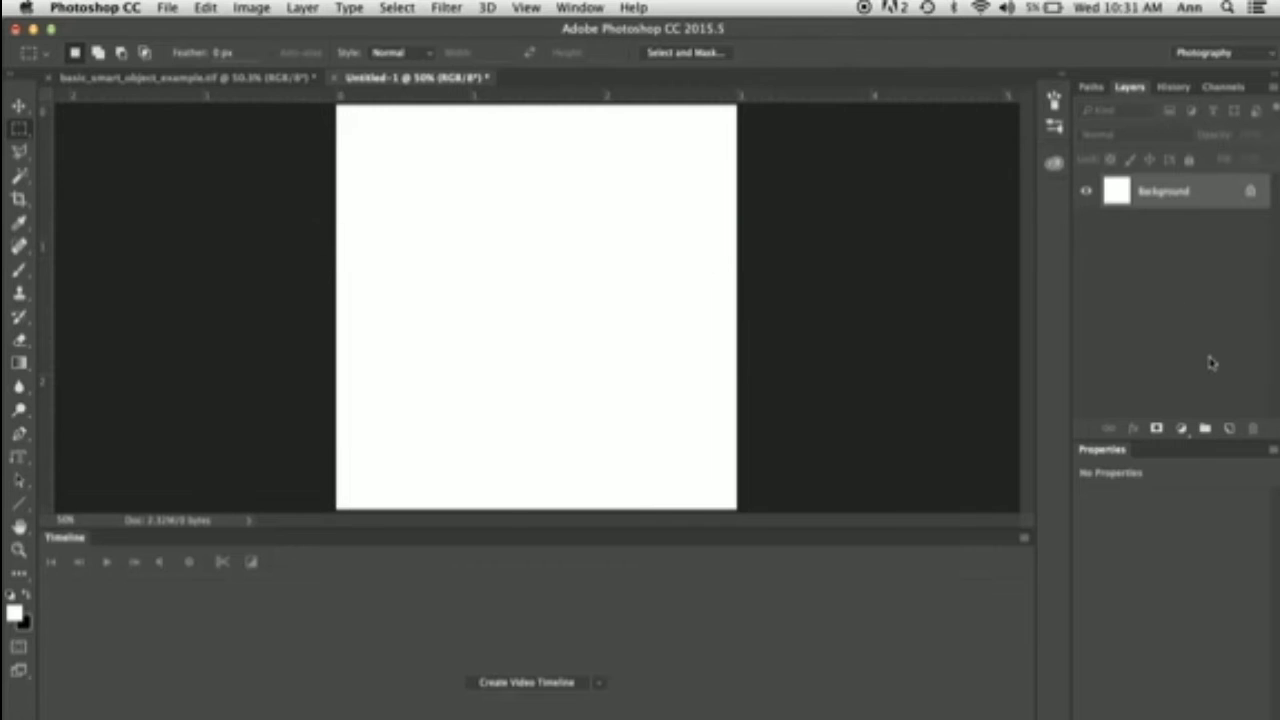
- On a new layer, fill a square selection about 1.1 in wide near the canvas centre with black and deselect it
click(1229, 428)
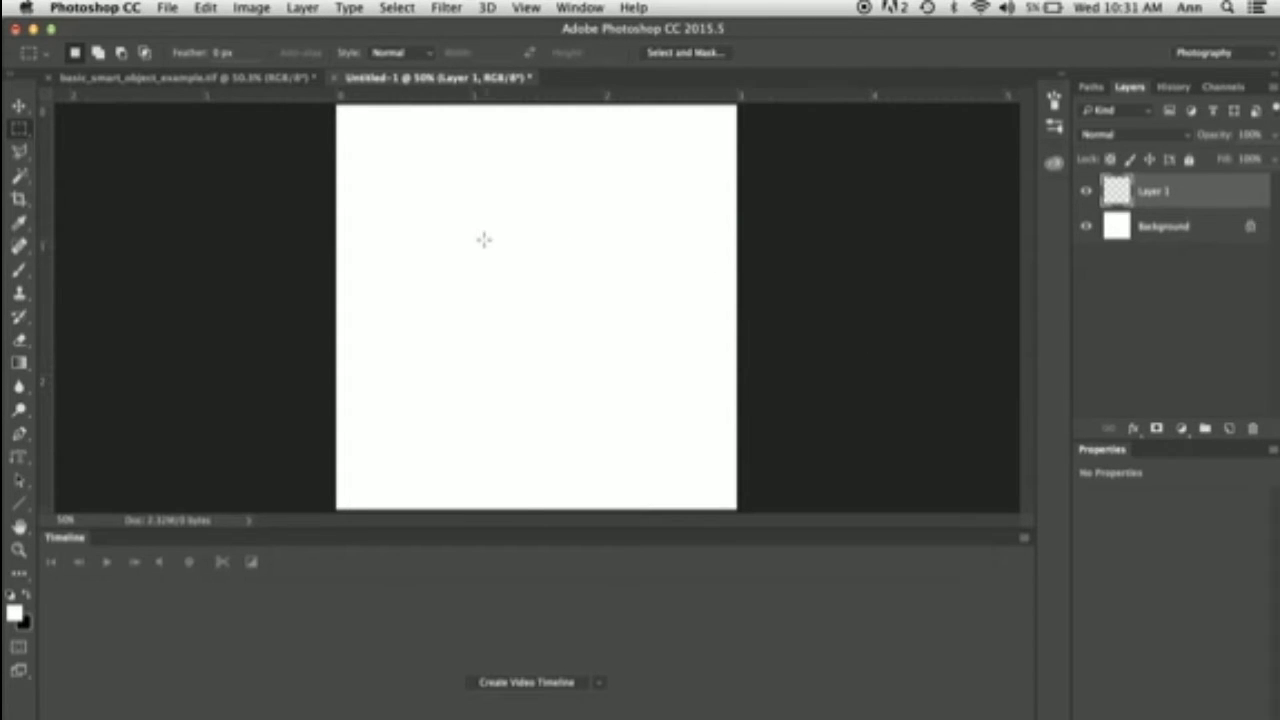
drag(461, 218, 612, 366)
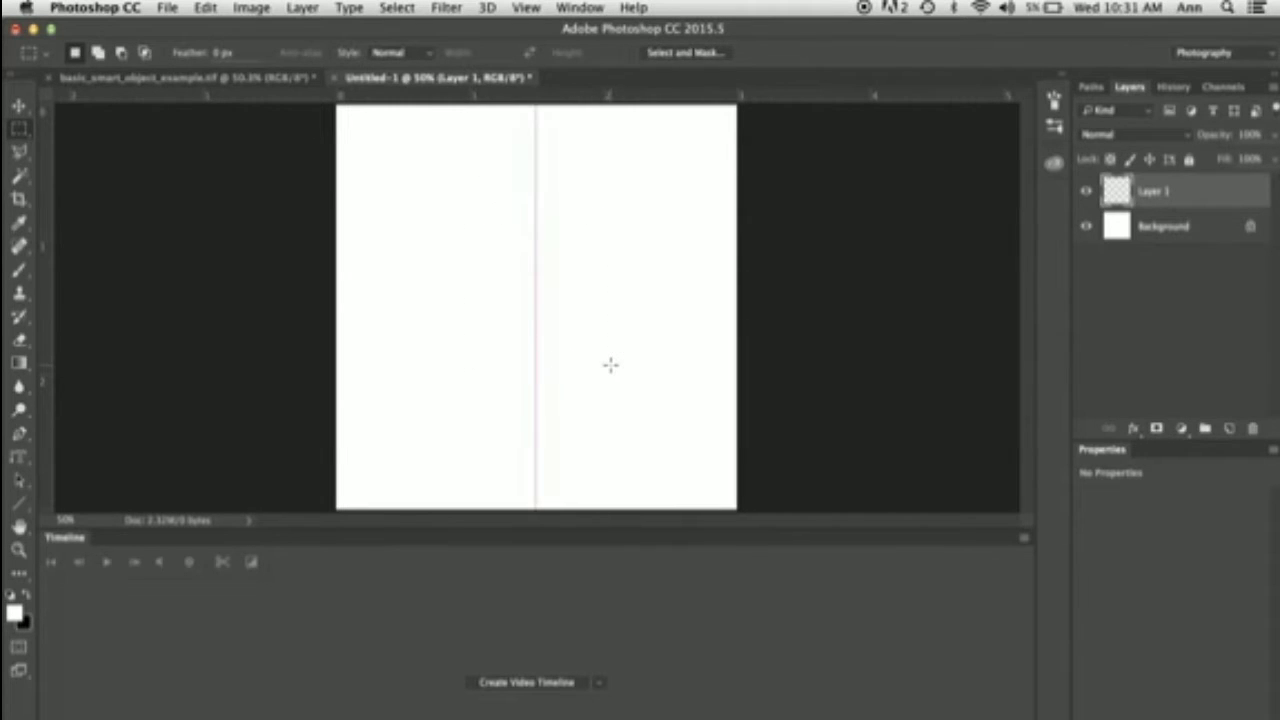
click(216, 7)
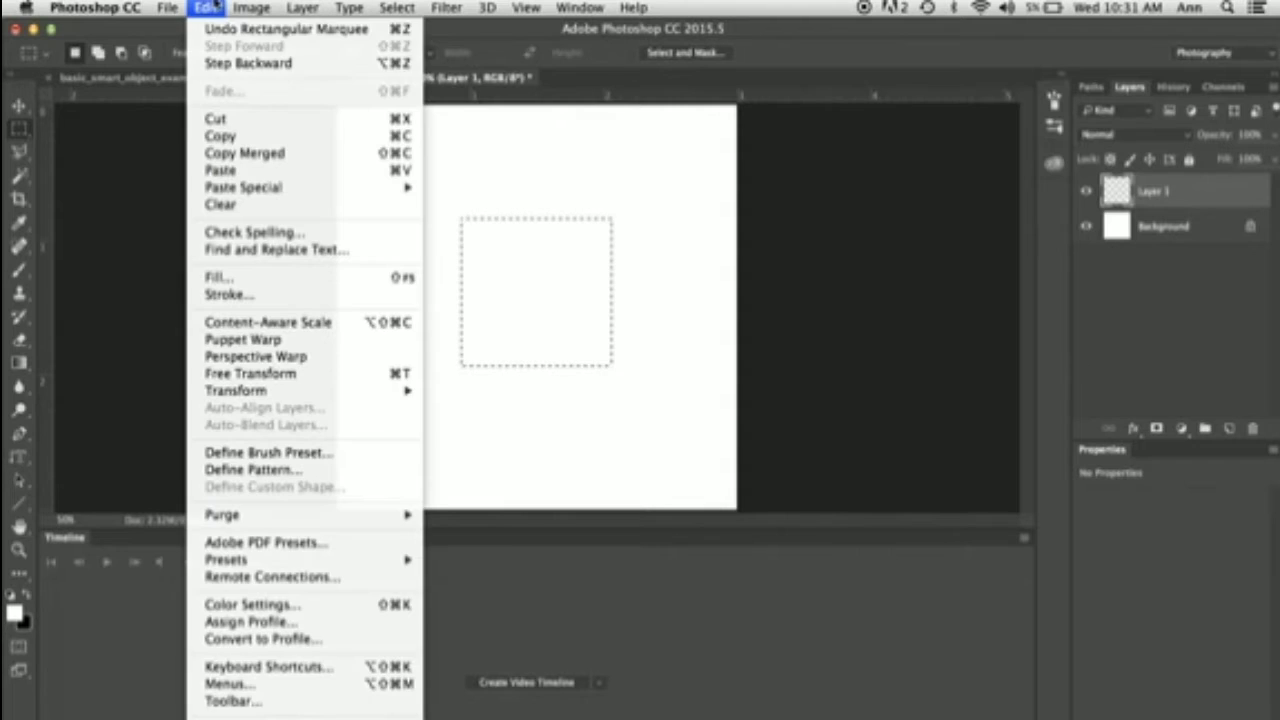
click(212, 277)
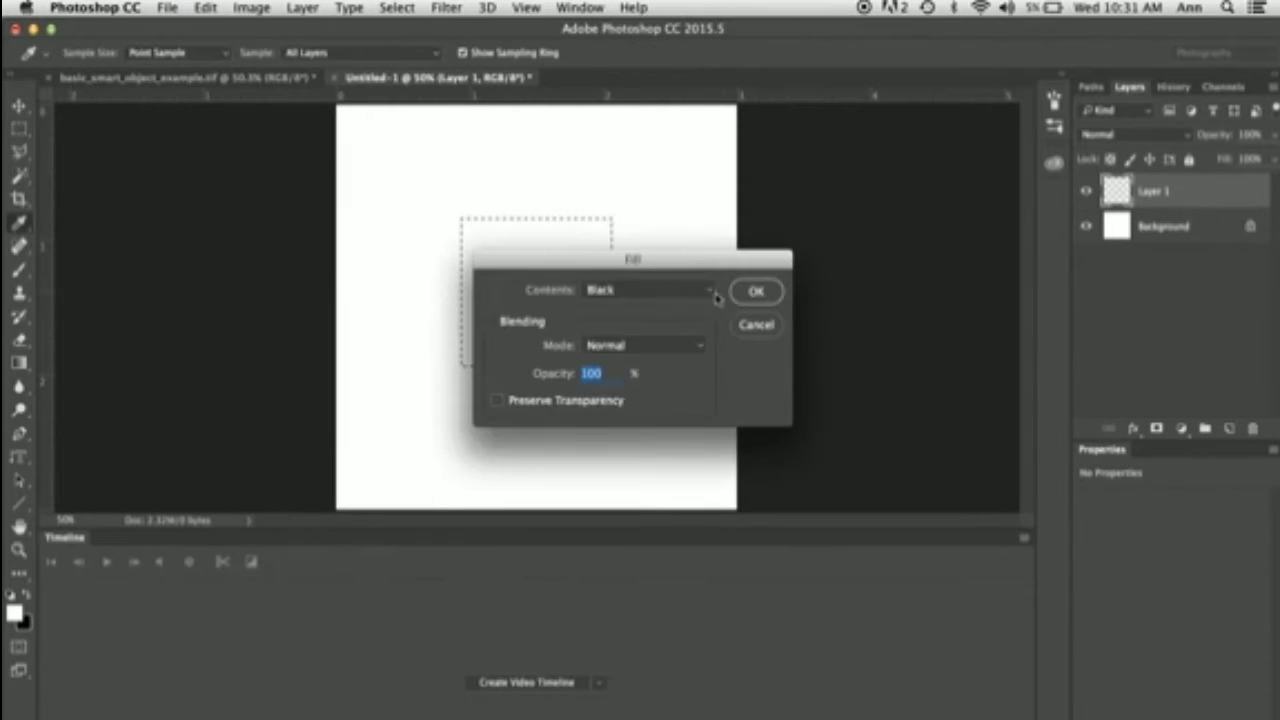
click(754, 291)
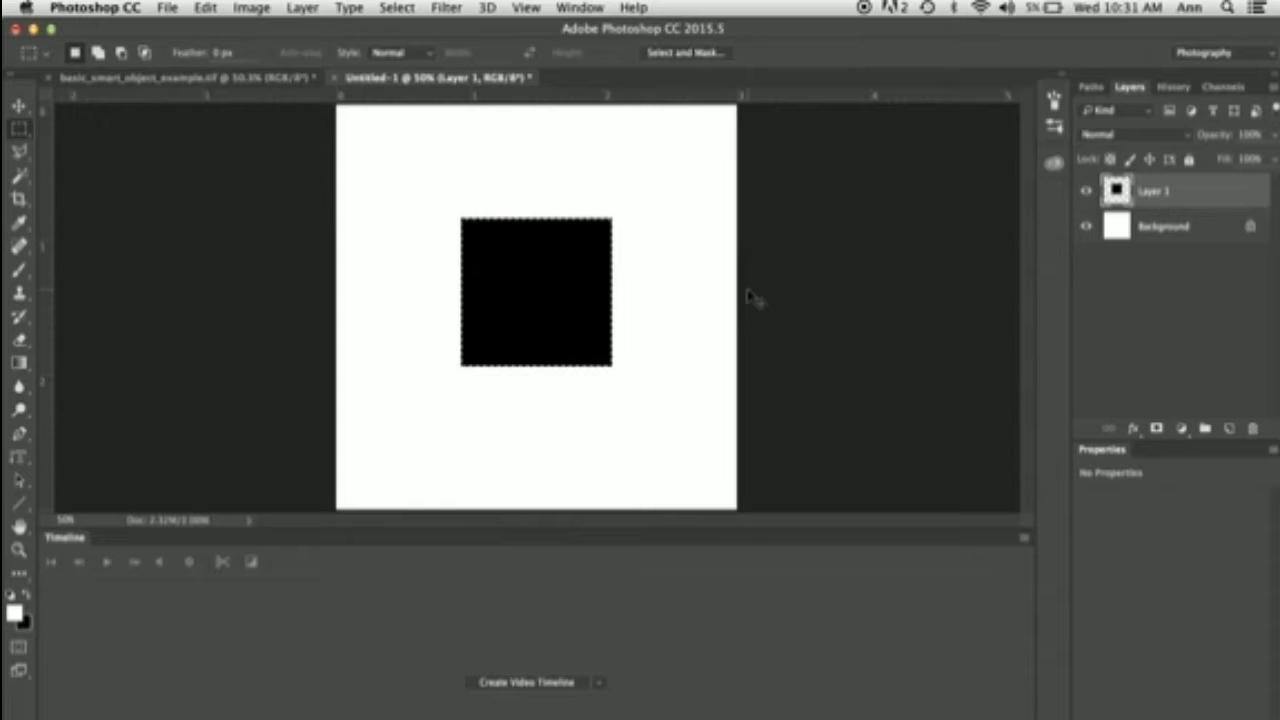
key(super+d)
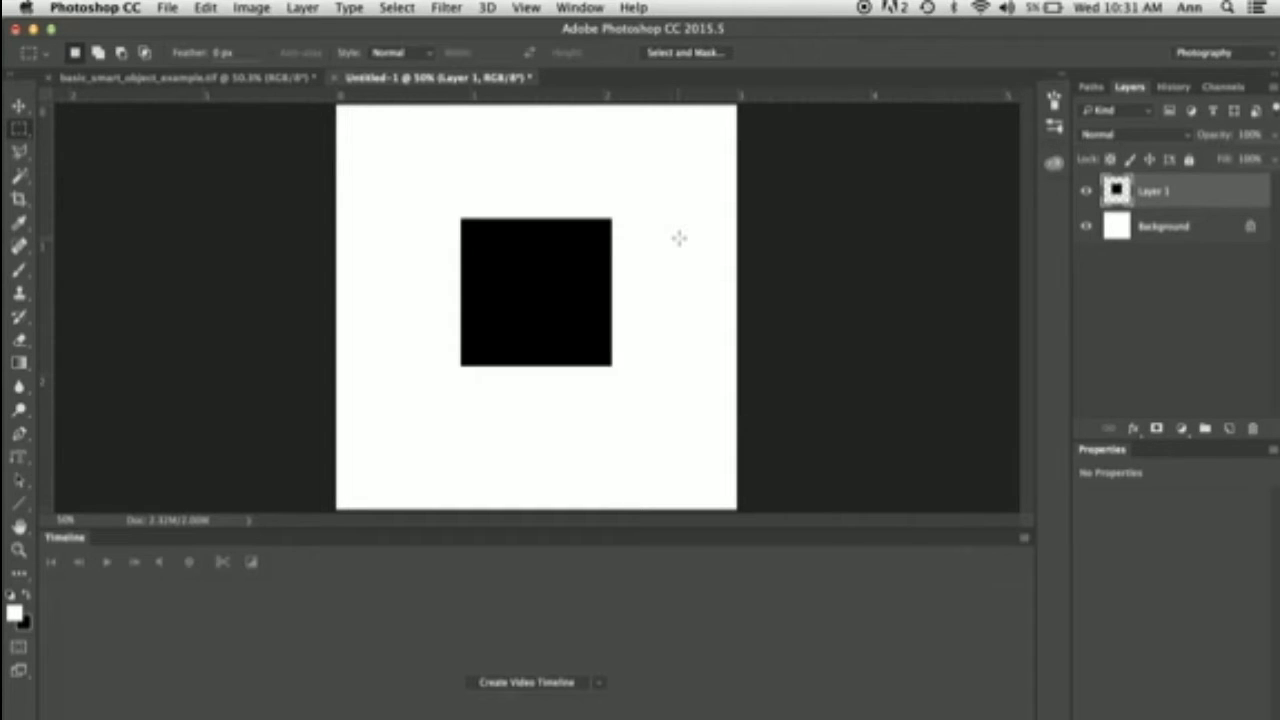
- Create a video timeline for the document and expand Layer 1's animation properties
click(584, 7)
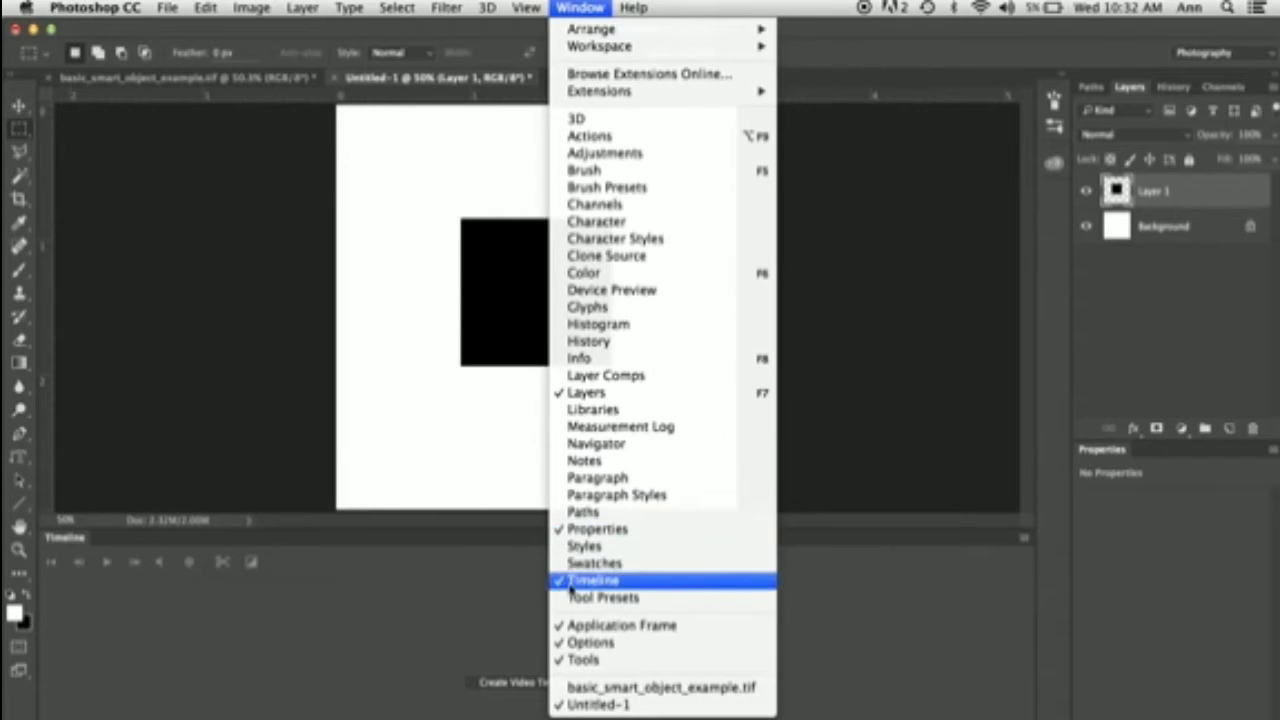
click(573, 12)
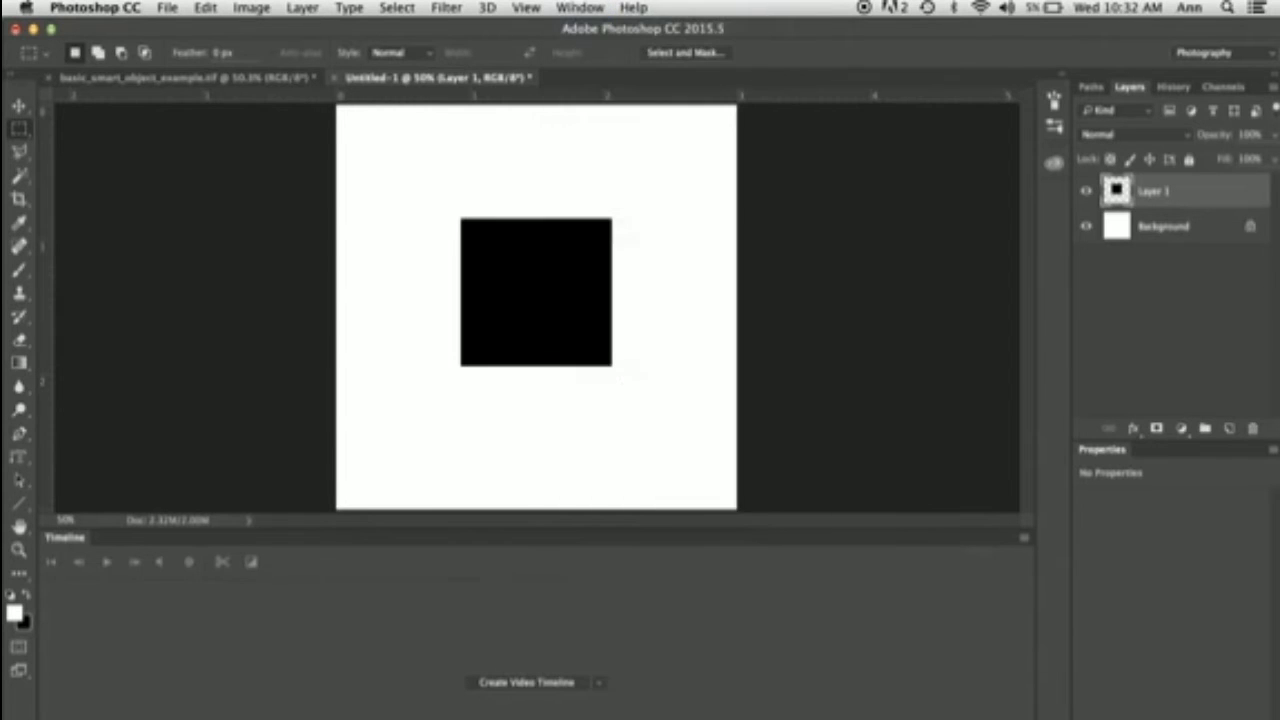
click(599, 686)
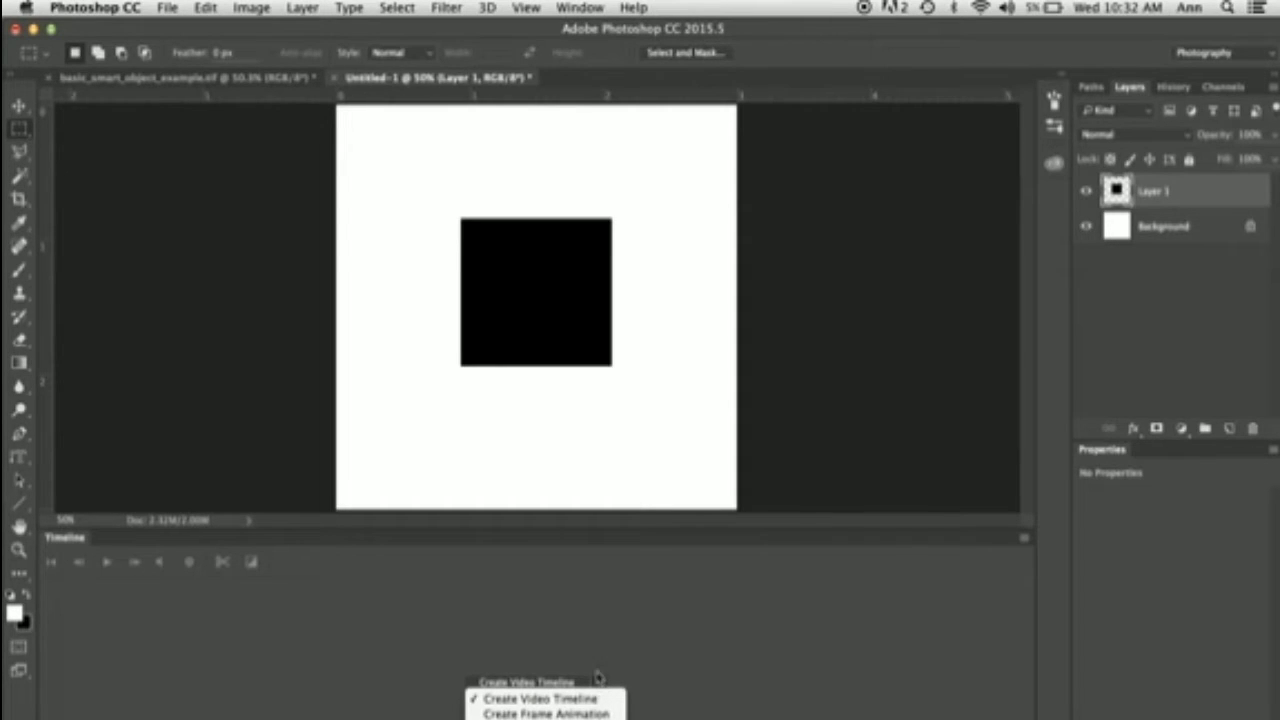
click(603, 652)
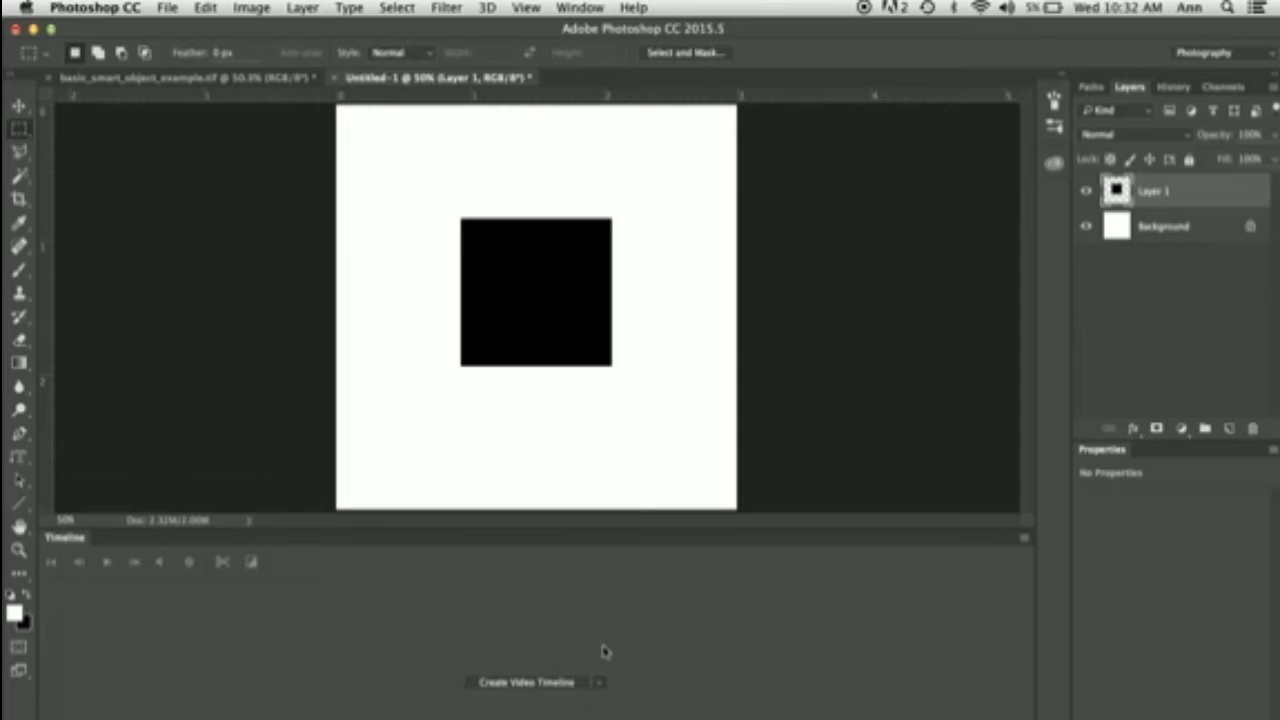
click(533, 684)
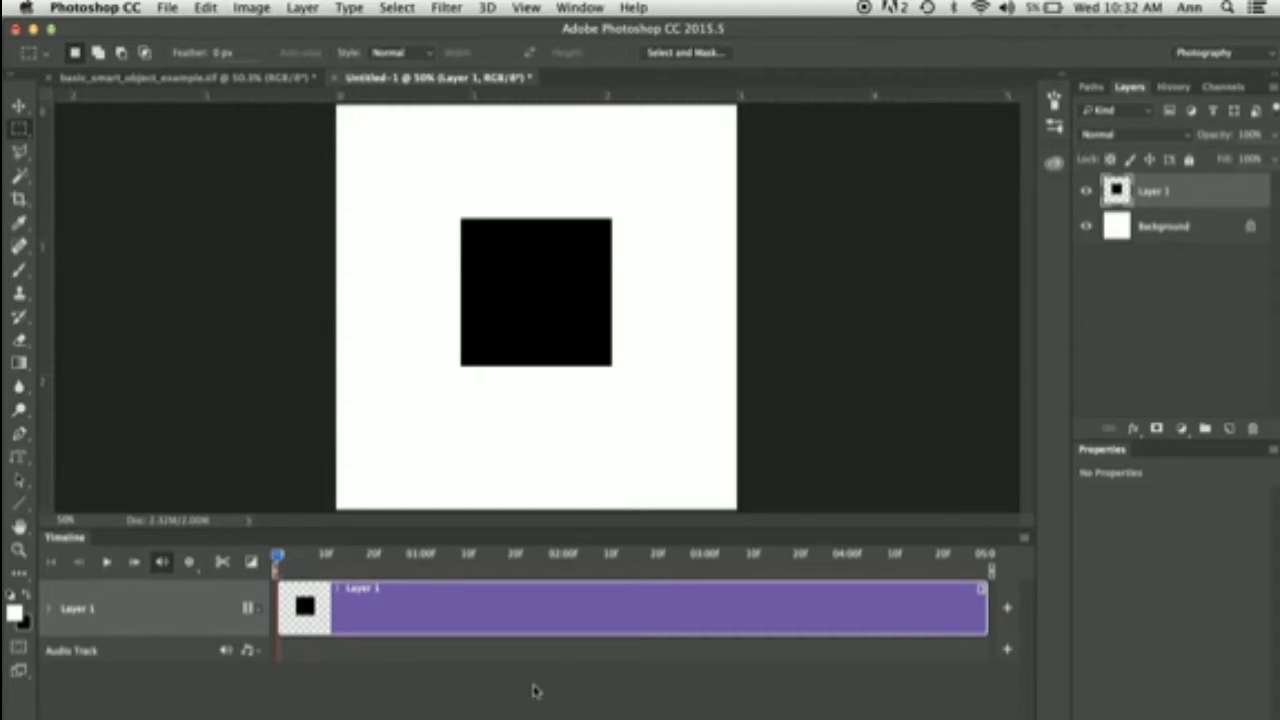
click(50, 610)
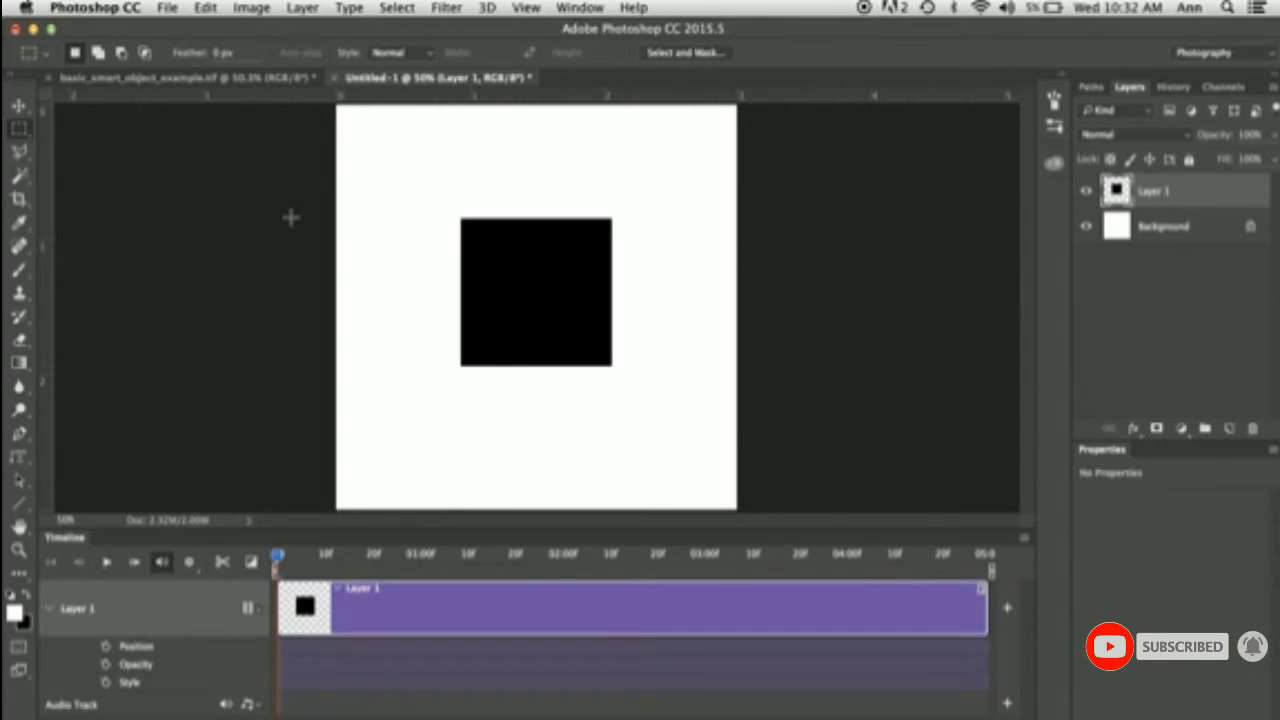
- Convert Layer 1 to a smart object and show its Transform property in the timeline
click(306, 7)
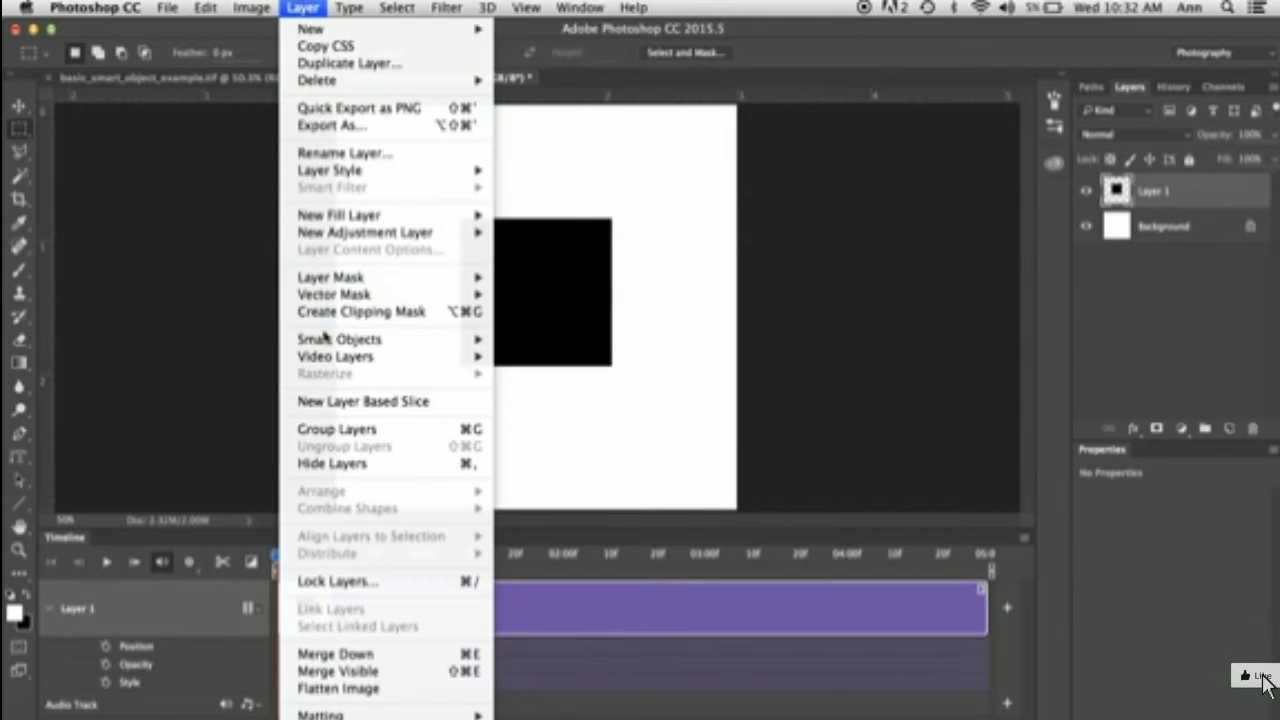
mouse_move(325, 346)
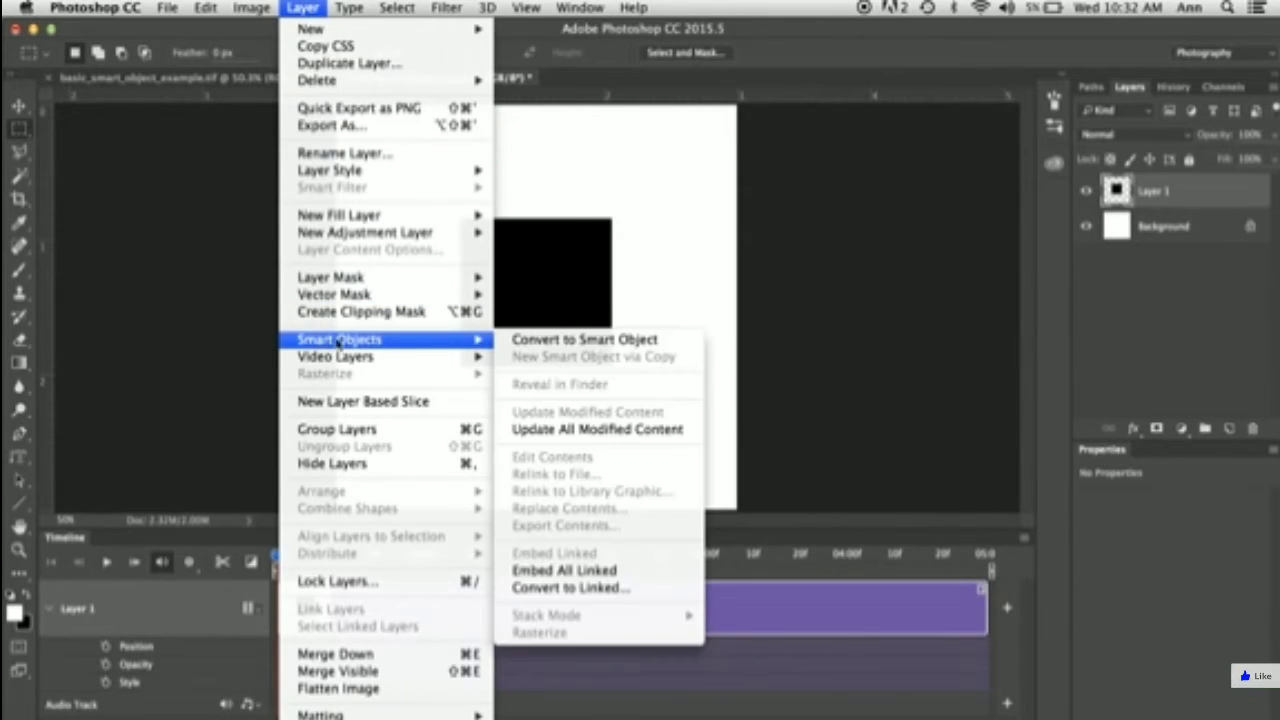
click(520, 339)
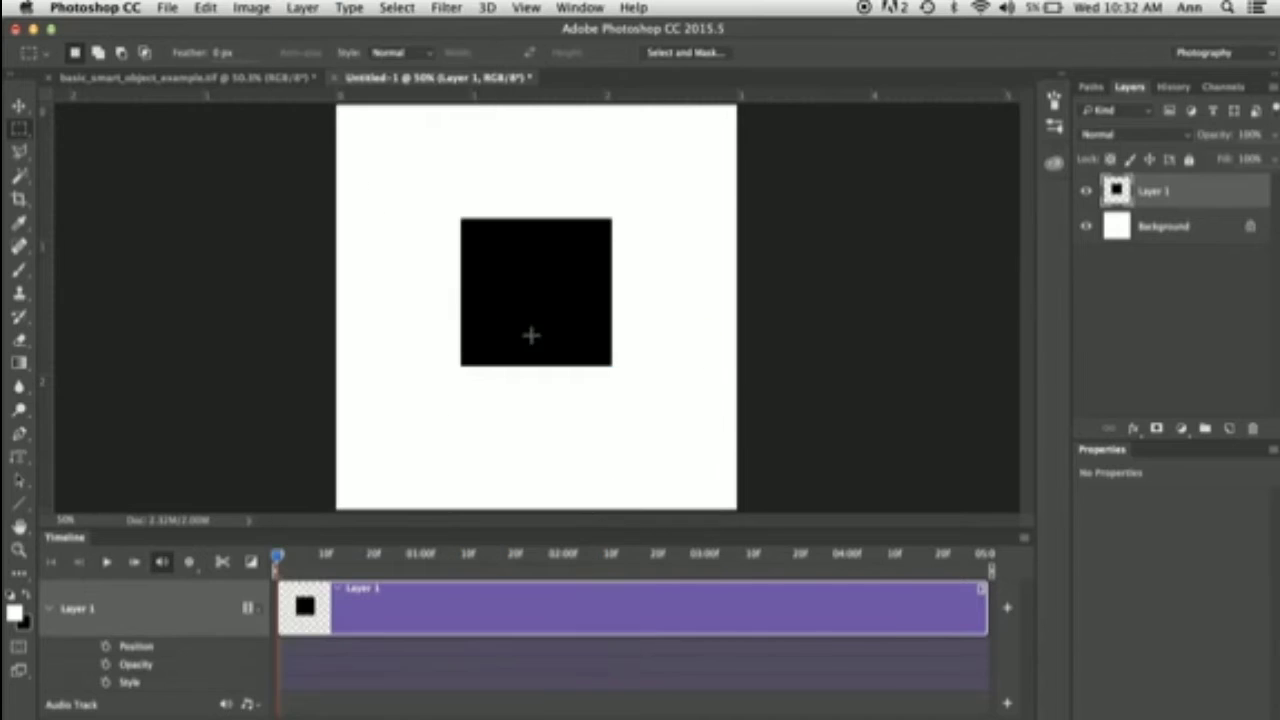
click(52, 608)
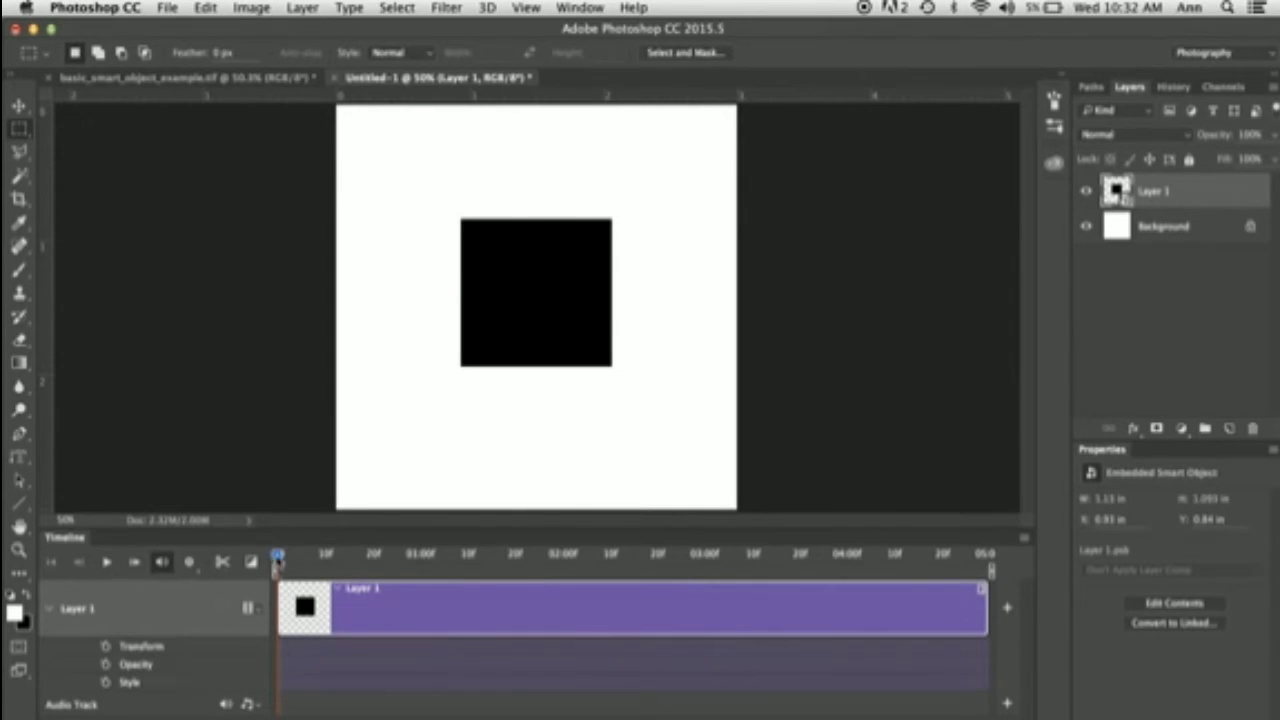
- Enable Transform keyframing for Layer 1 with a first keyframe at the start of the timeline
drag(278, 556, 432, 557)
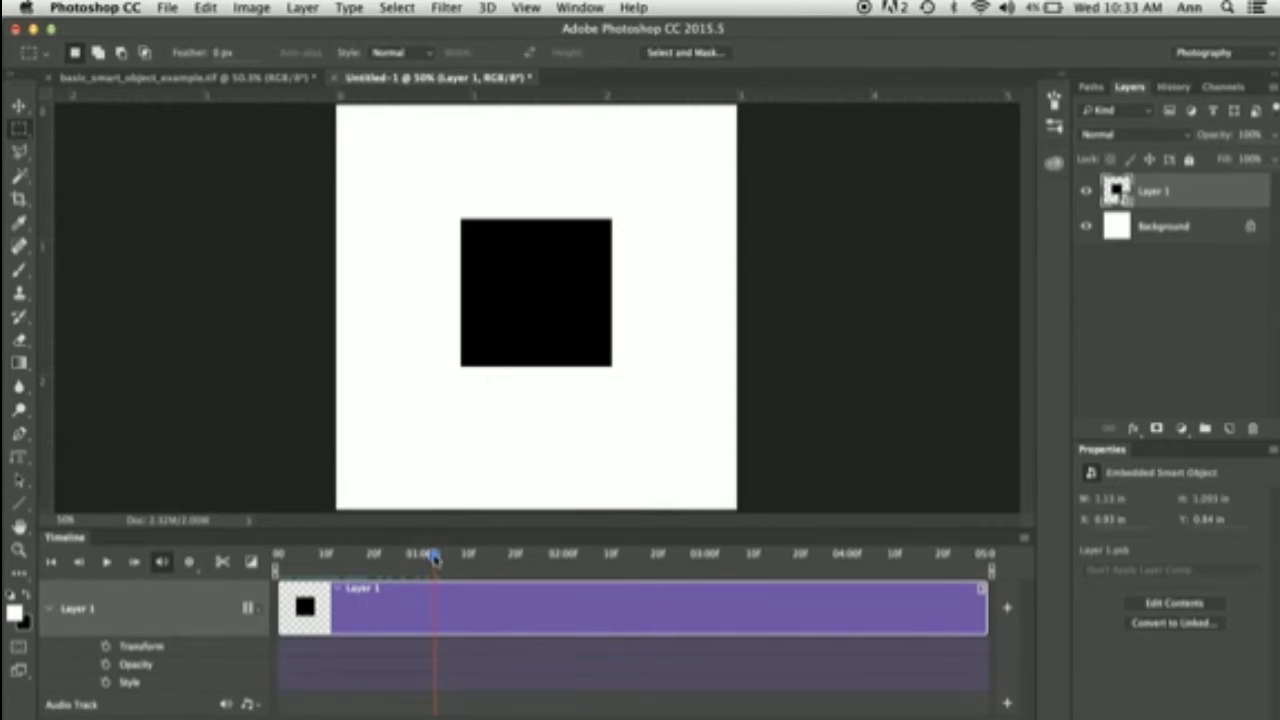
drag(434, 556, 276, 553)
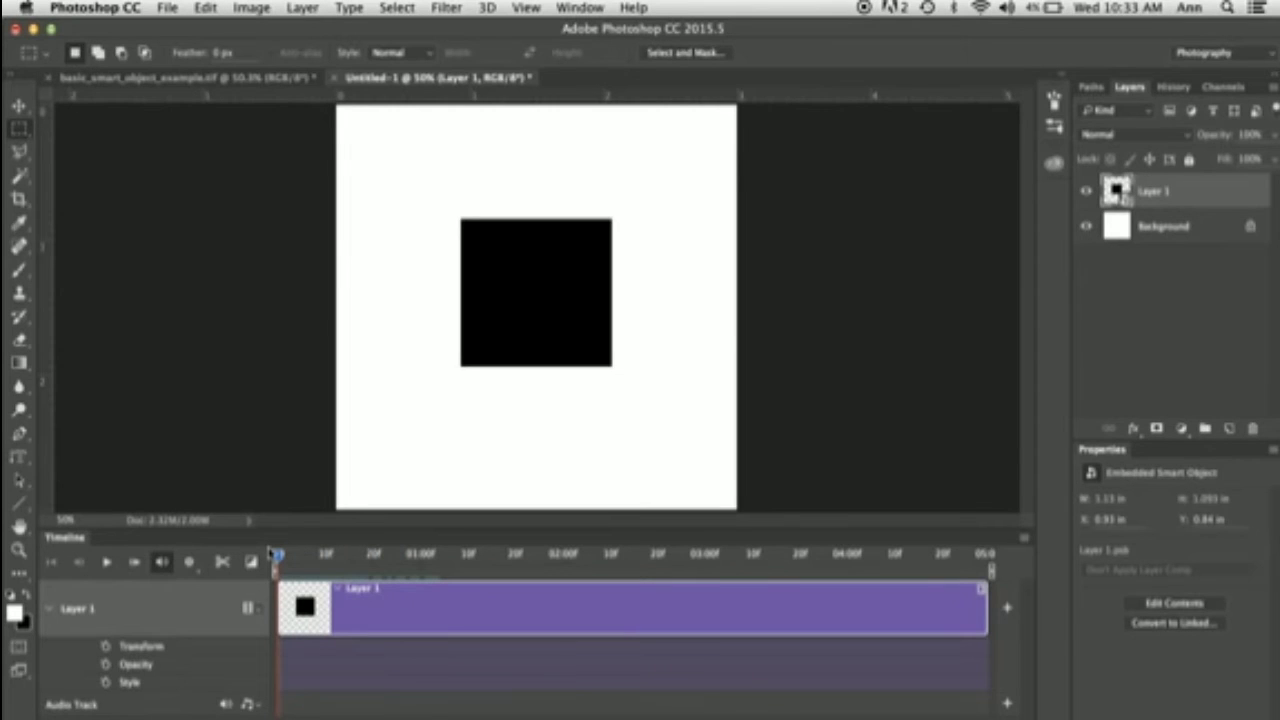
click(106, 647)
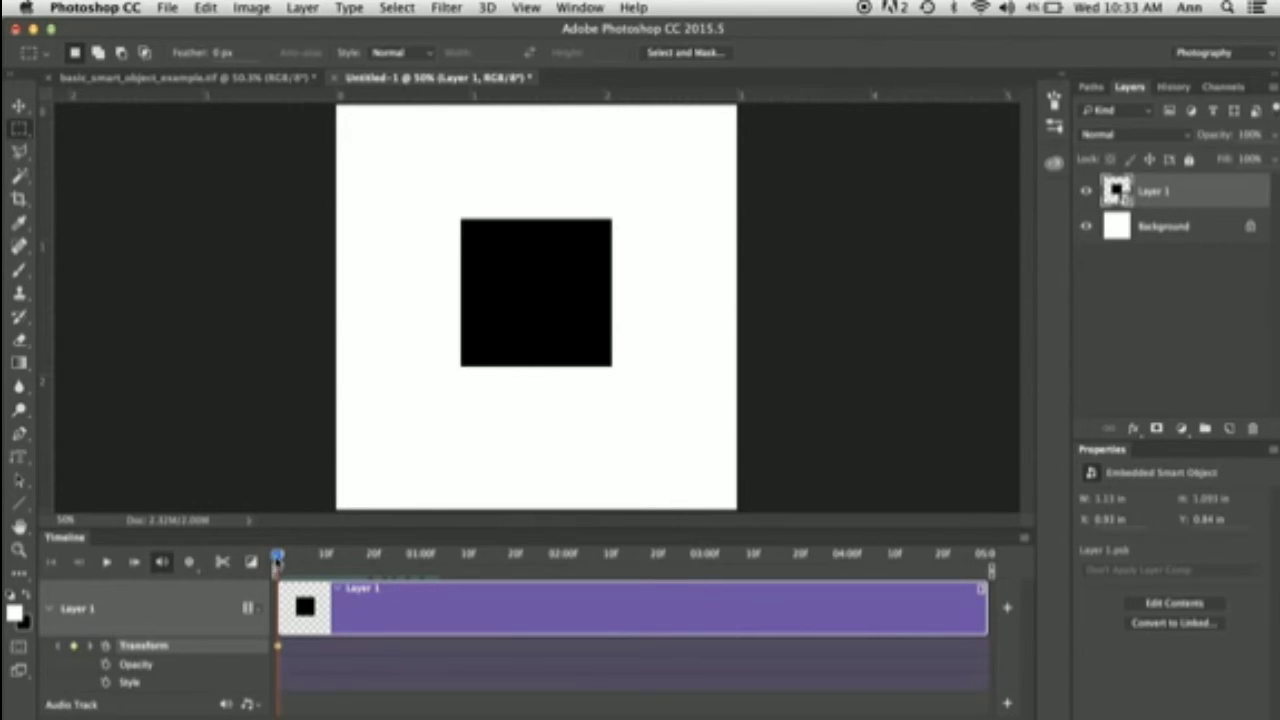
- At 01:00f, rotate the black square about 89.5° with Free Transform to set a second Transform keyframe
drag(278, 558, 421, 579)
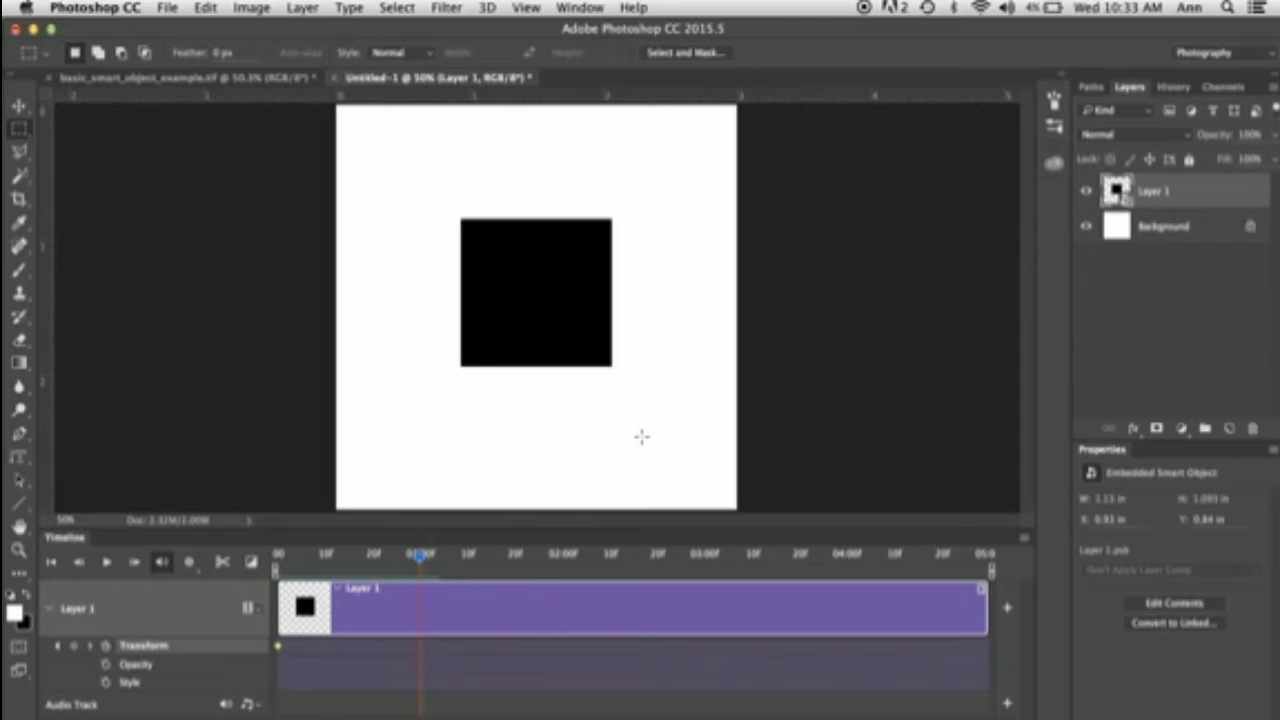
key(super+t)
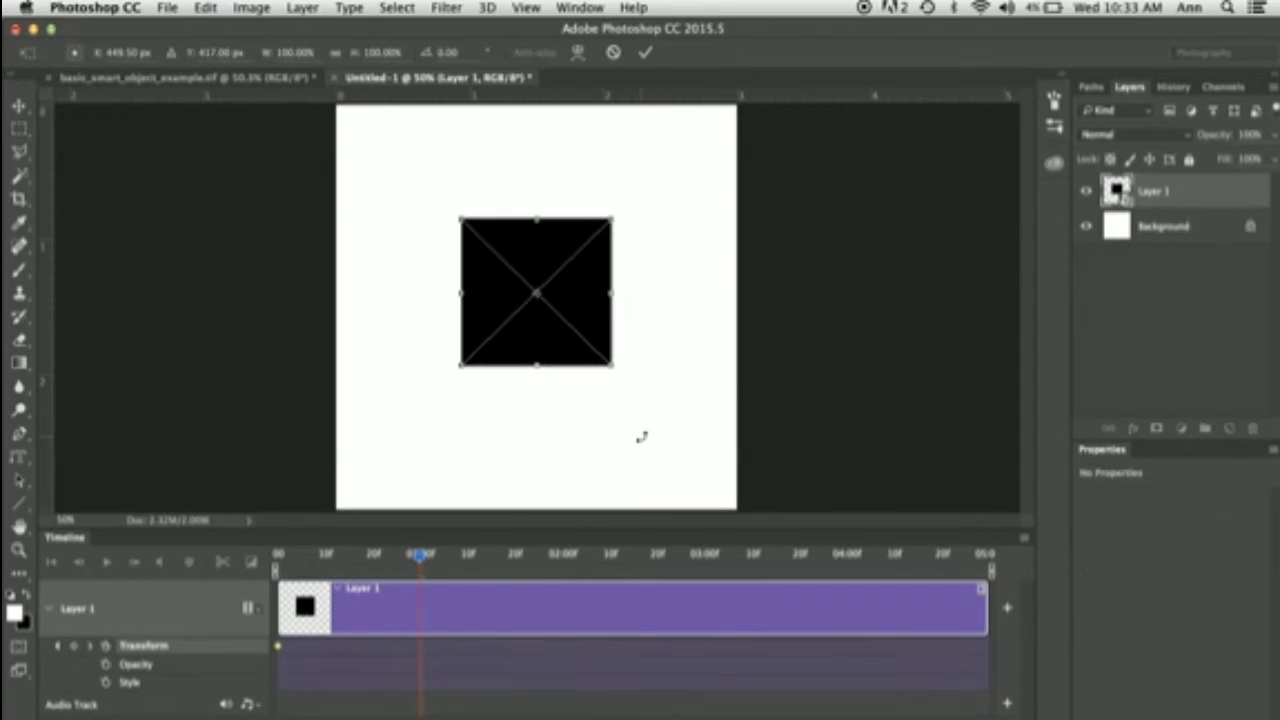
drag(622, 373, 459, 376)
key(m)
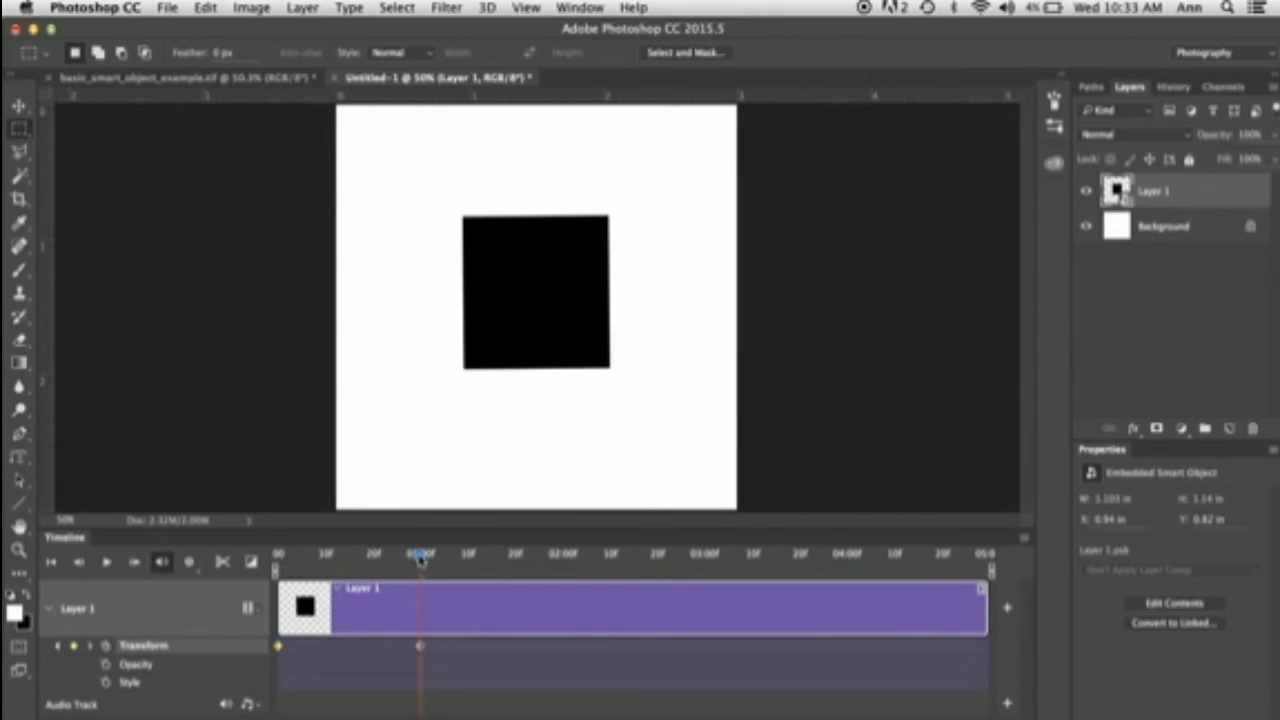
- At 02:00f, scale the square proportionally down to about 55% toward its lower-left corner as a Transform keyframe
drag(420, 558, 565, 568)
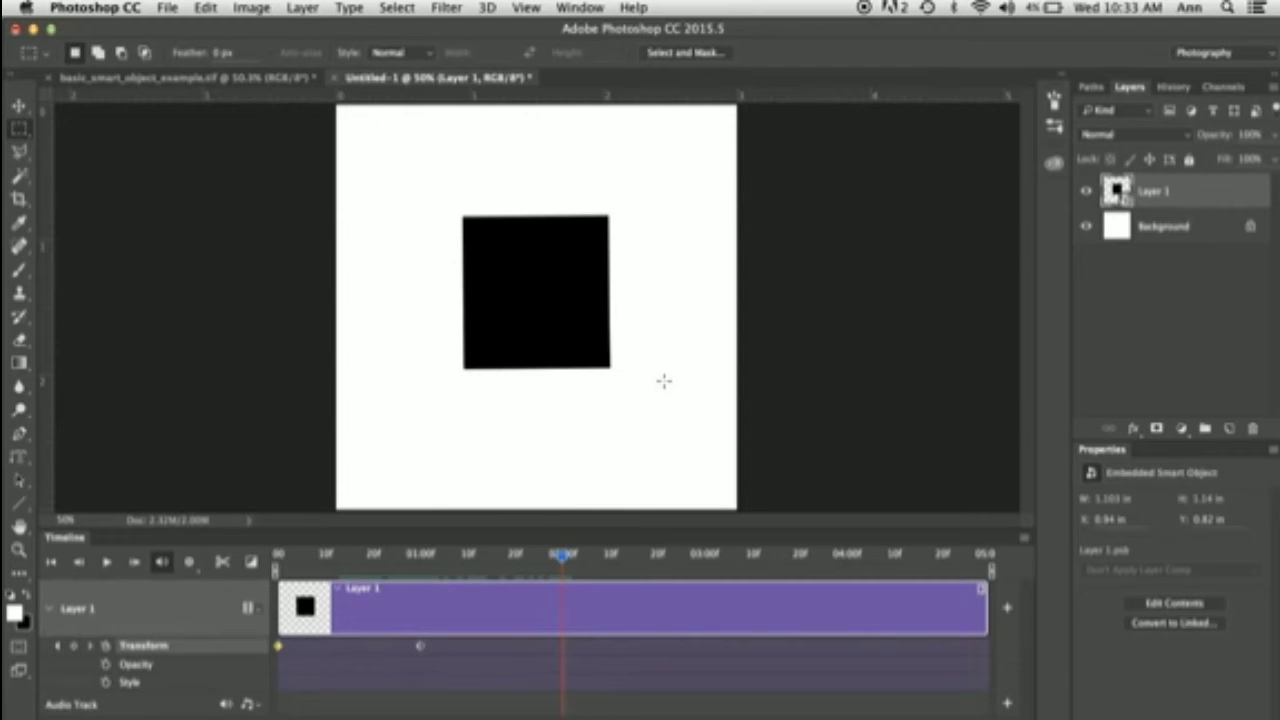
key(super+t)
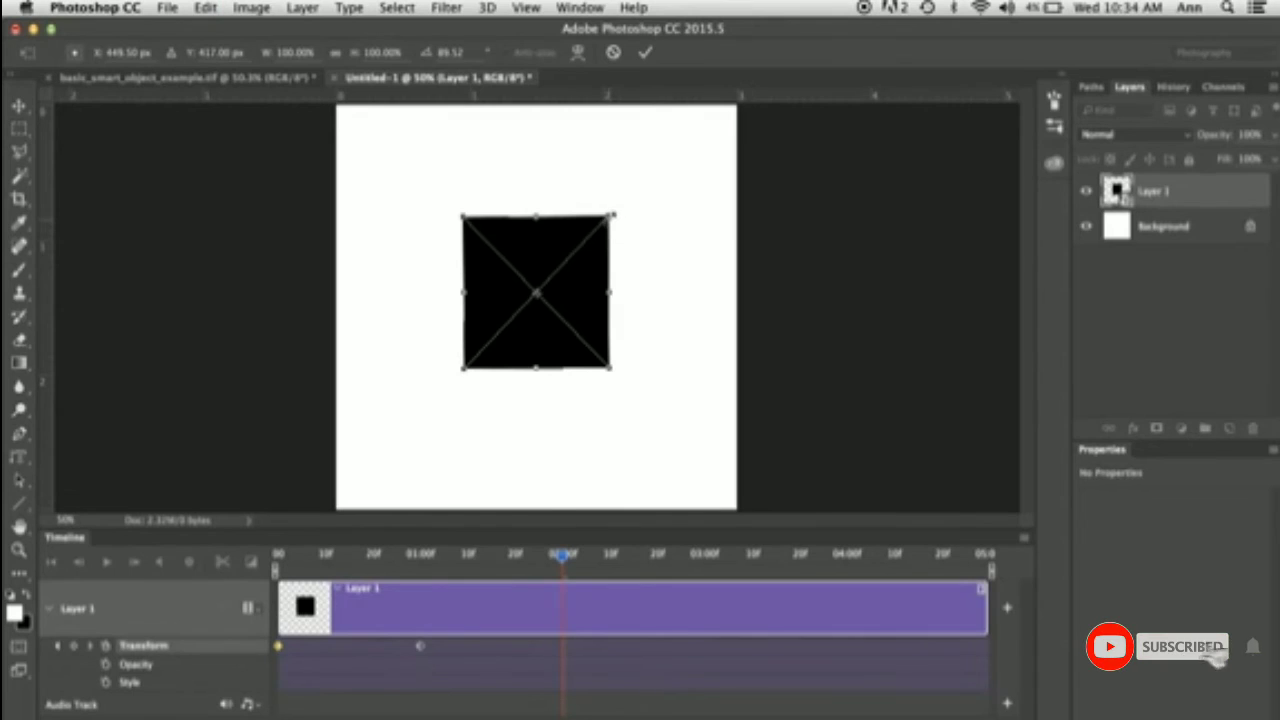
drag(615, 225, 550, 290)
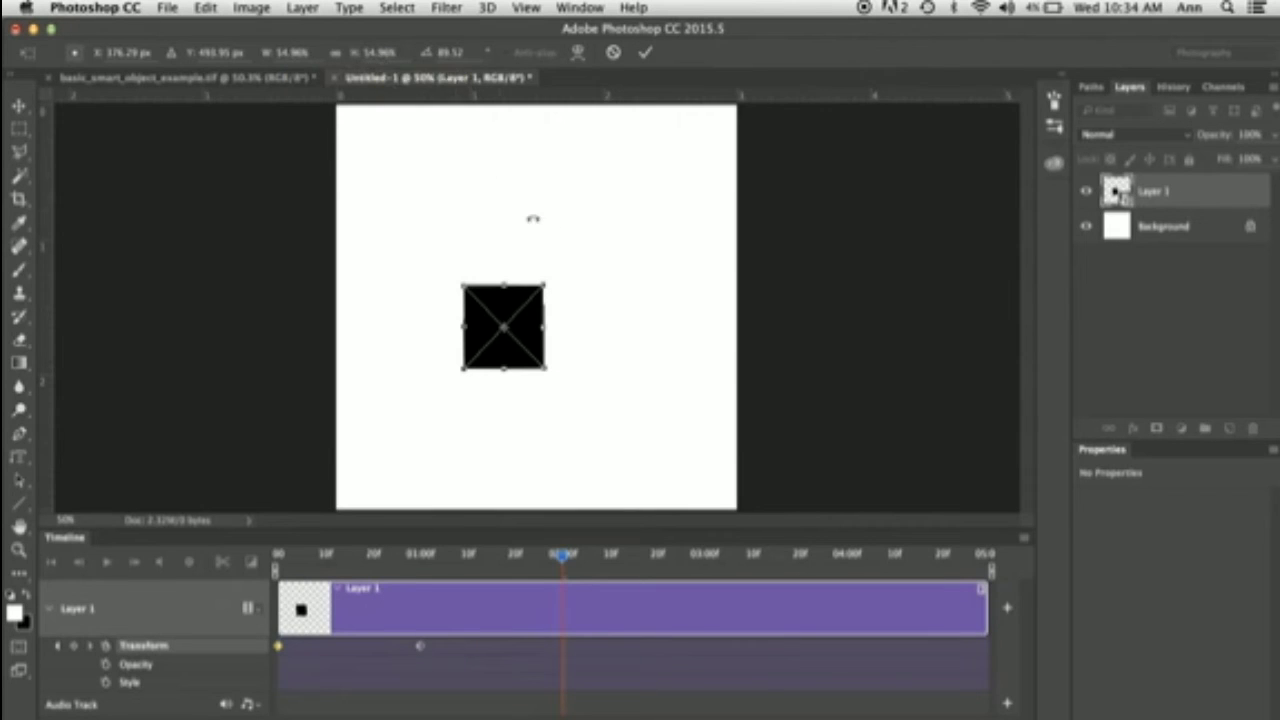
key(m)
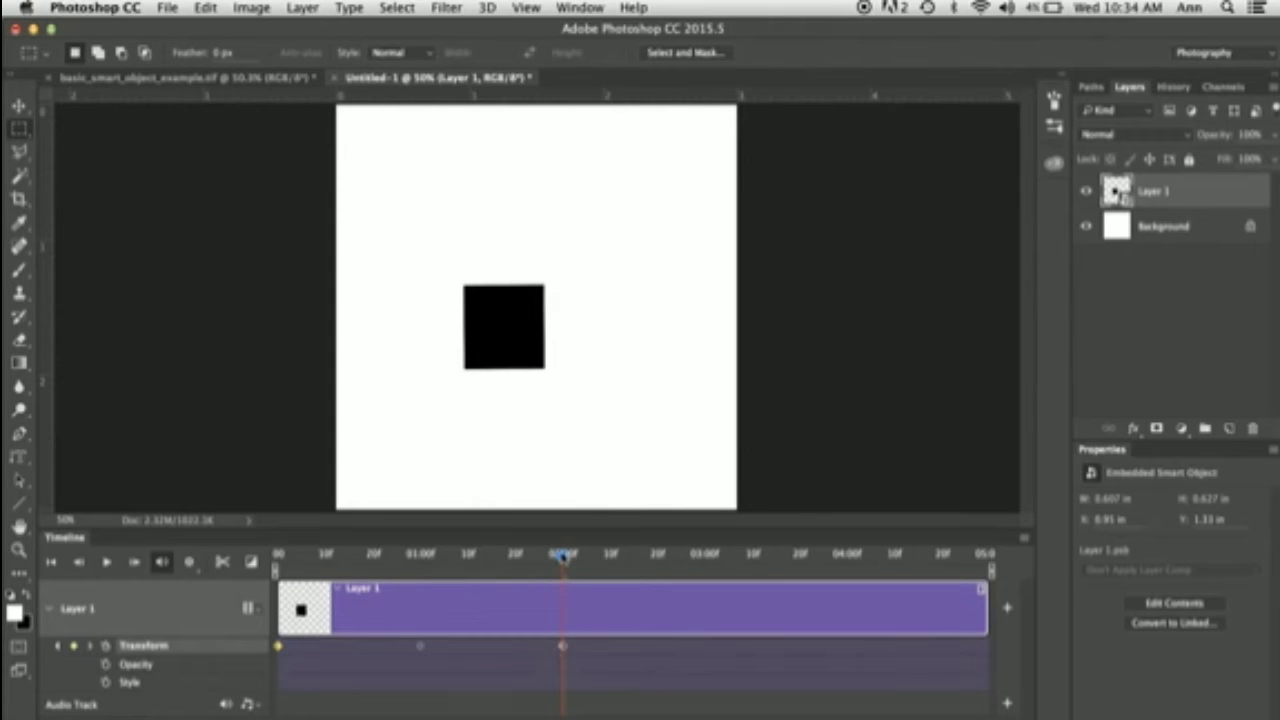
- At 03:00f, move the small square into the canvas's lower-left corner with Free Transform to add a keyframe
drag(563, 558, 705, 567)
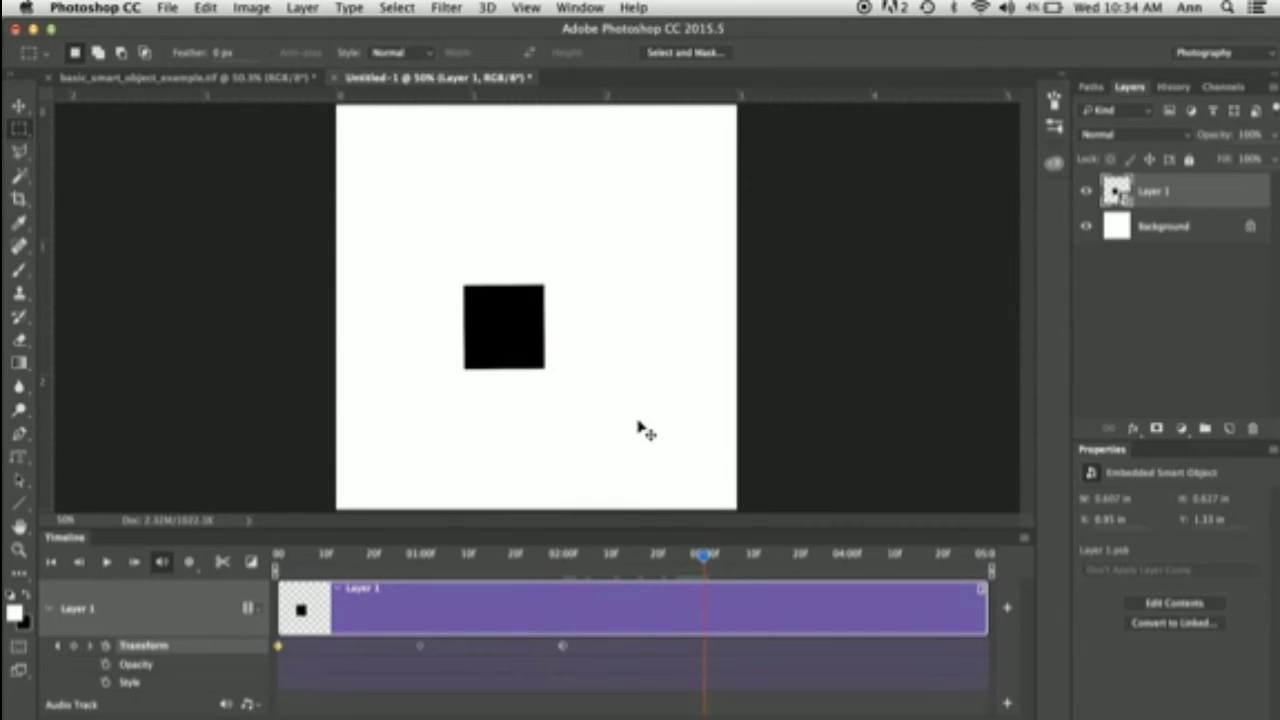
key(super+t)
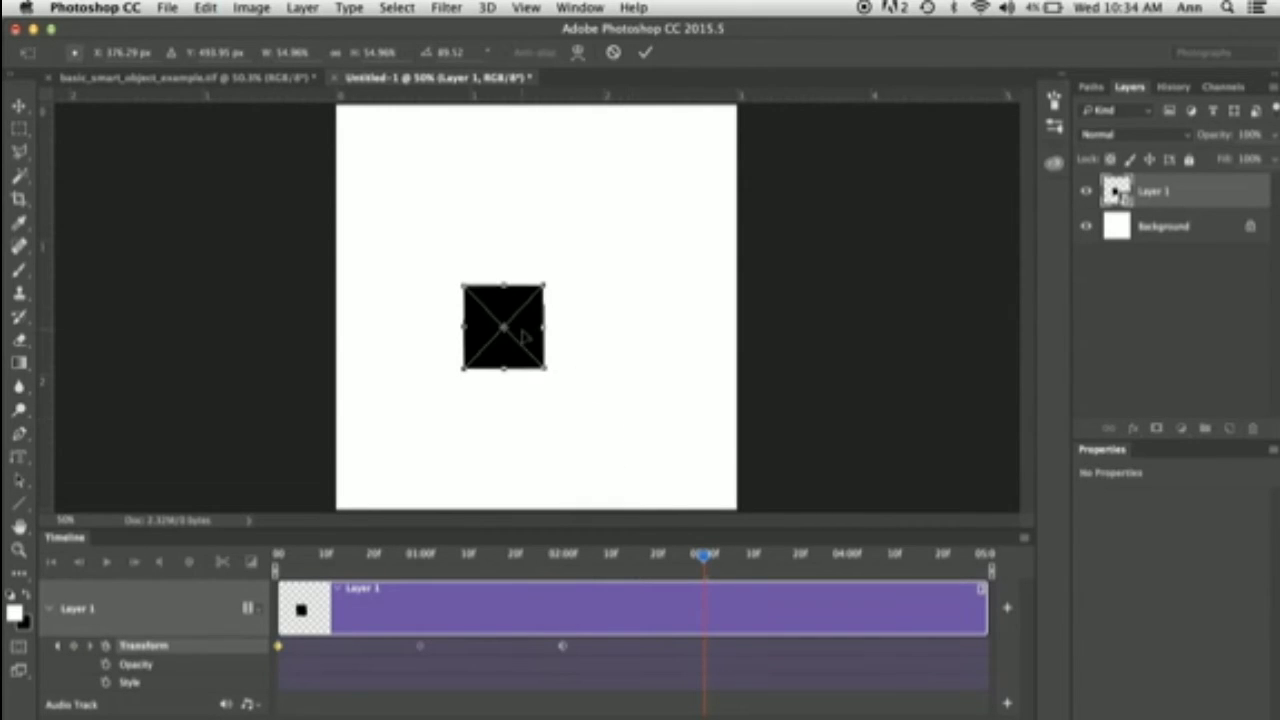
drag(523, 337, 401, 474)
key(Return)
key(m)
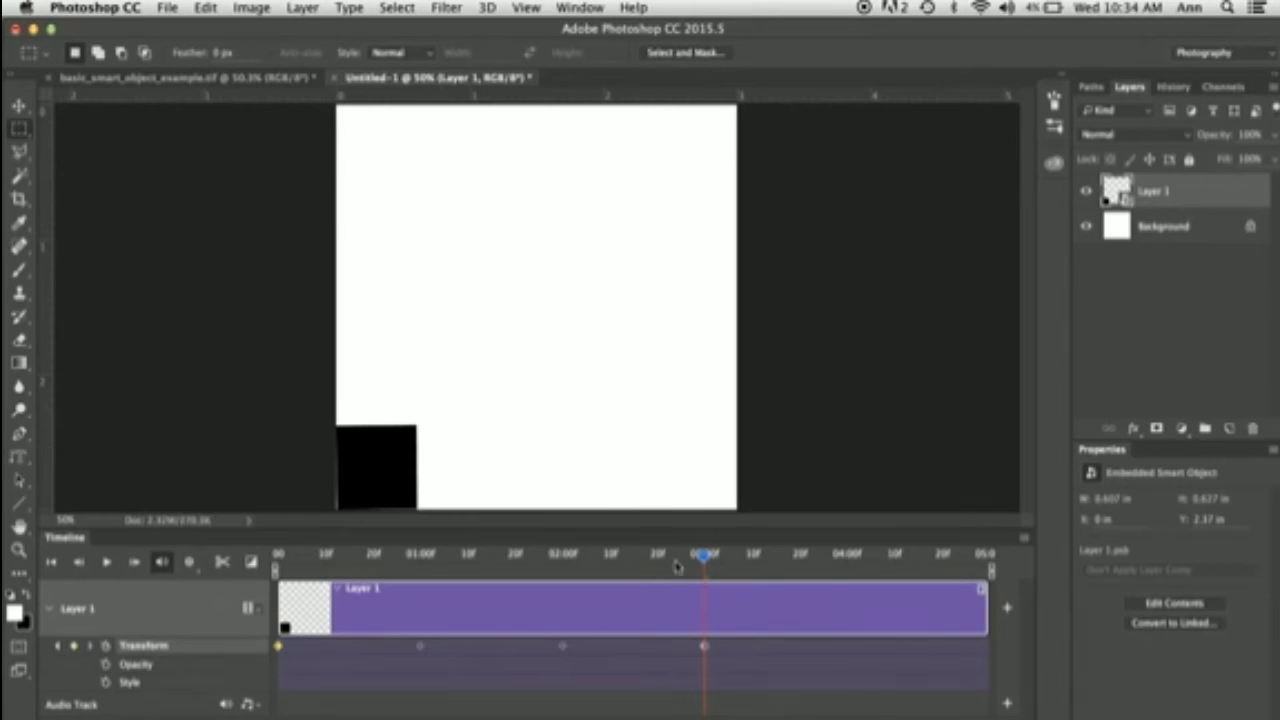
- At 04:00f, stretch the square into a flat rectangle about 1.5 in wide and 0.34 in high along the canvas's bottom edge
drag(705, 557, 849, 563)
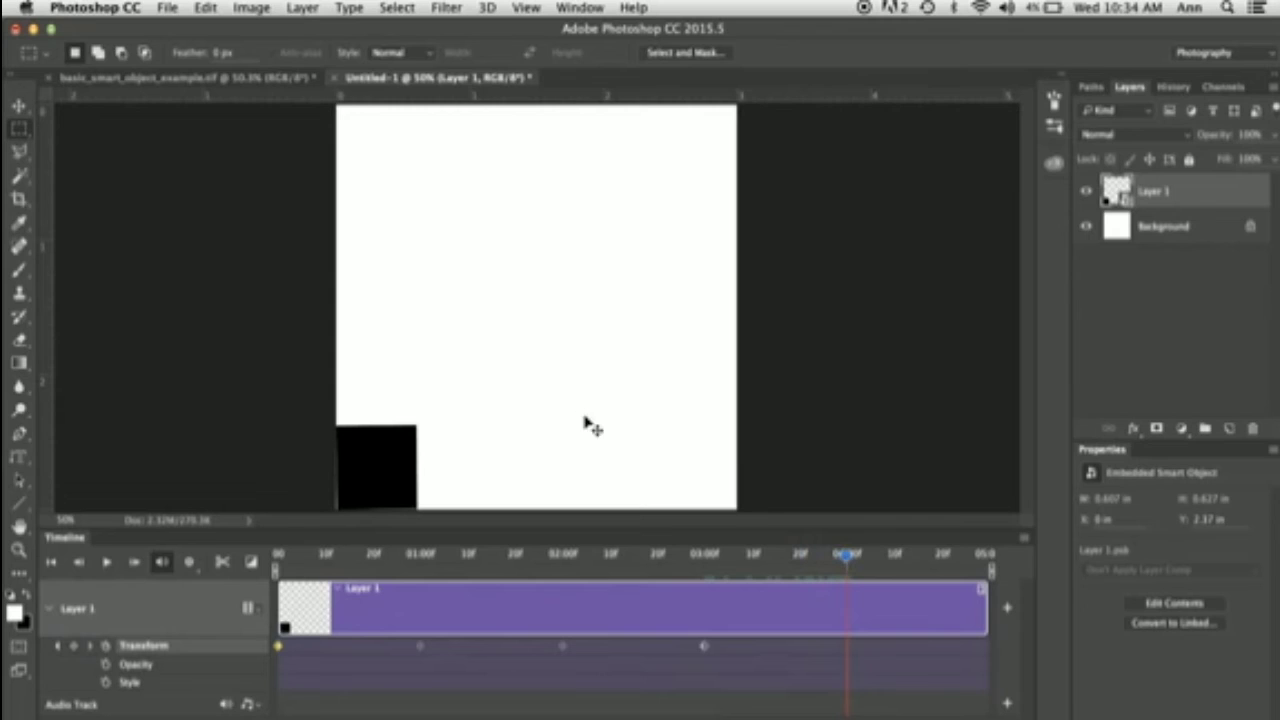
key(ctrl+t)
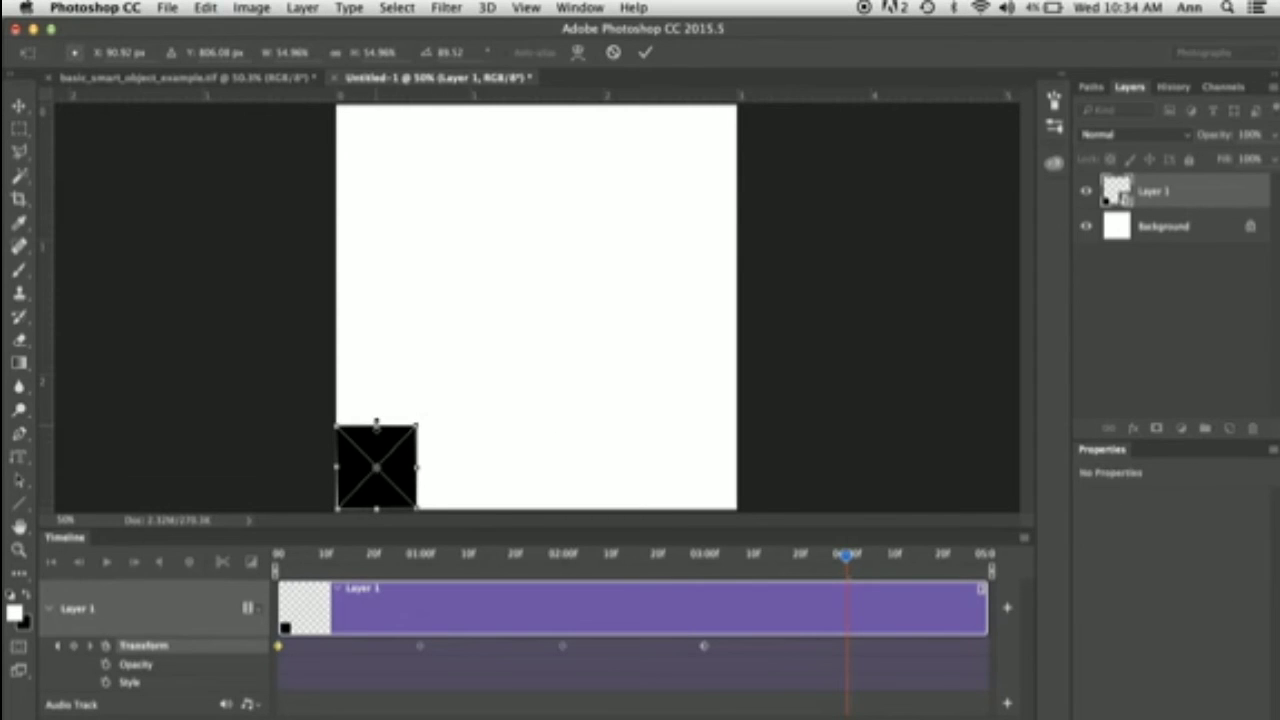
drag(376, 424, 543, 491)
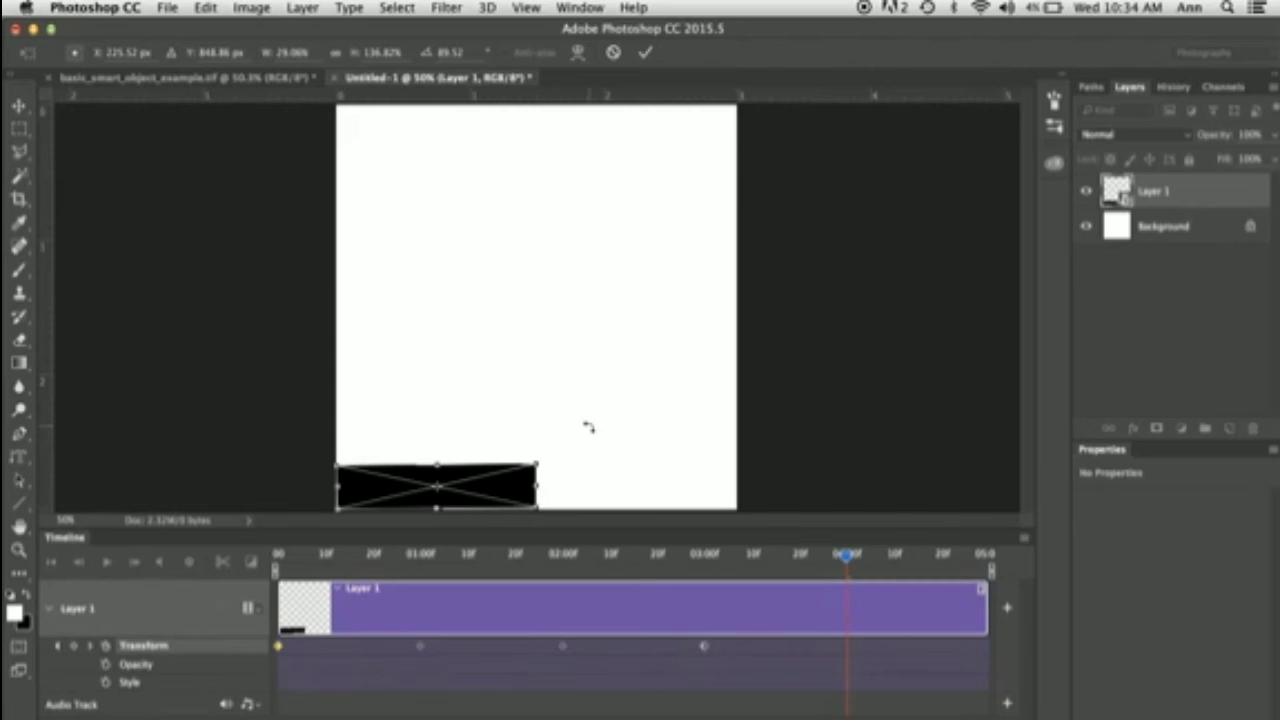
key(Return)
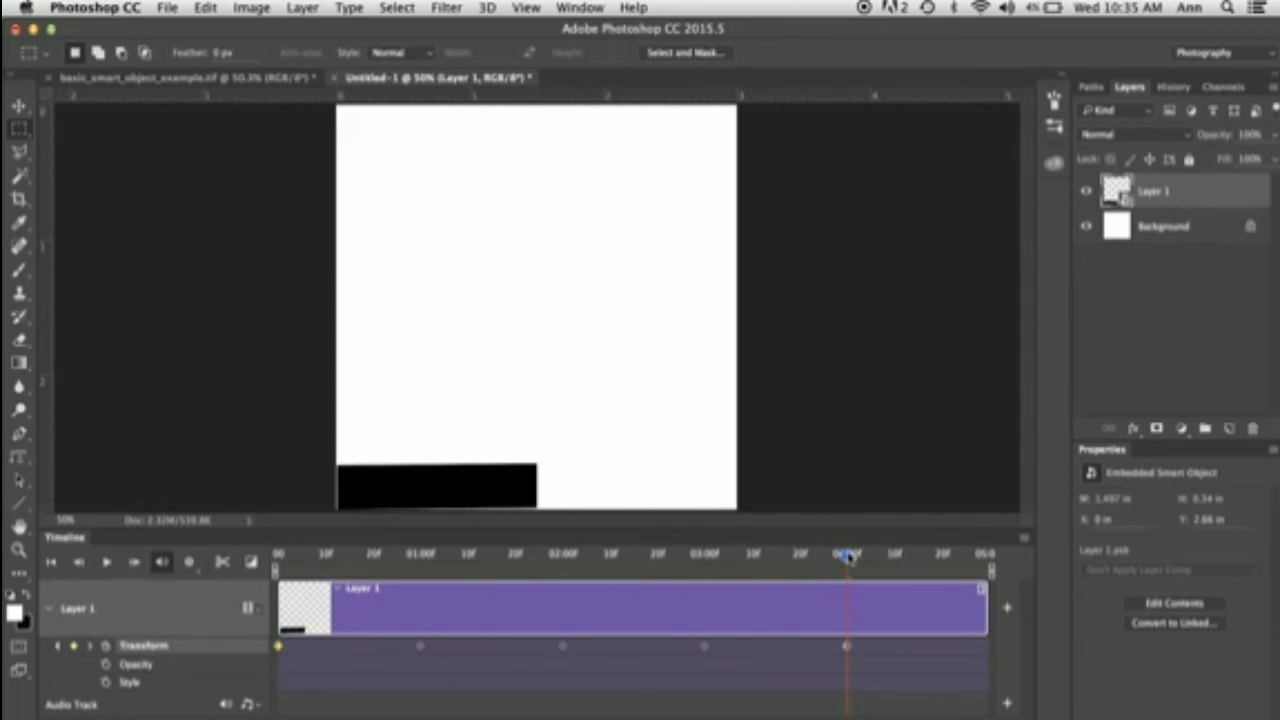
- At the timeline's end, stretch and level the rectangle into a bar about 3 in wide and 0.23 in high along the canvas's bottom edge
drag(857, 558, 985, 555)
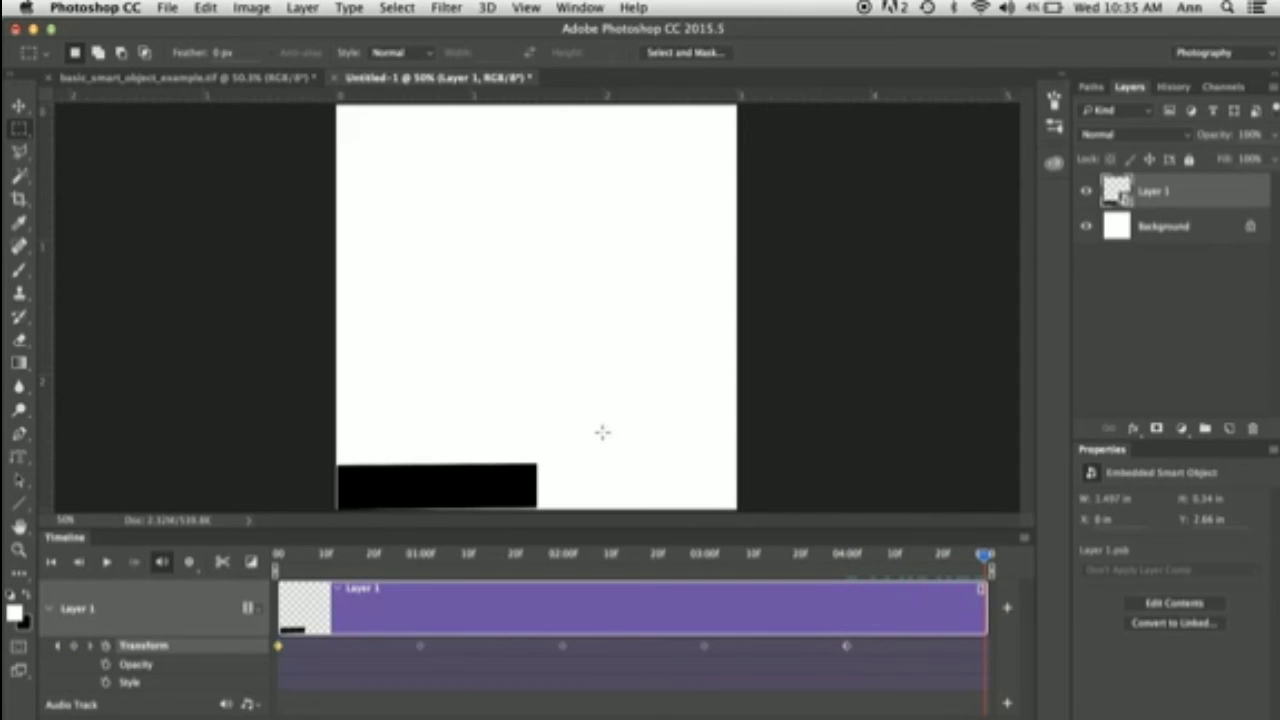
key(super+t)
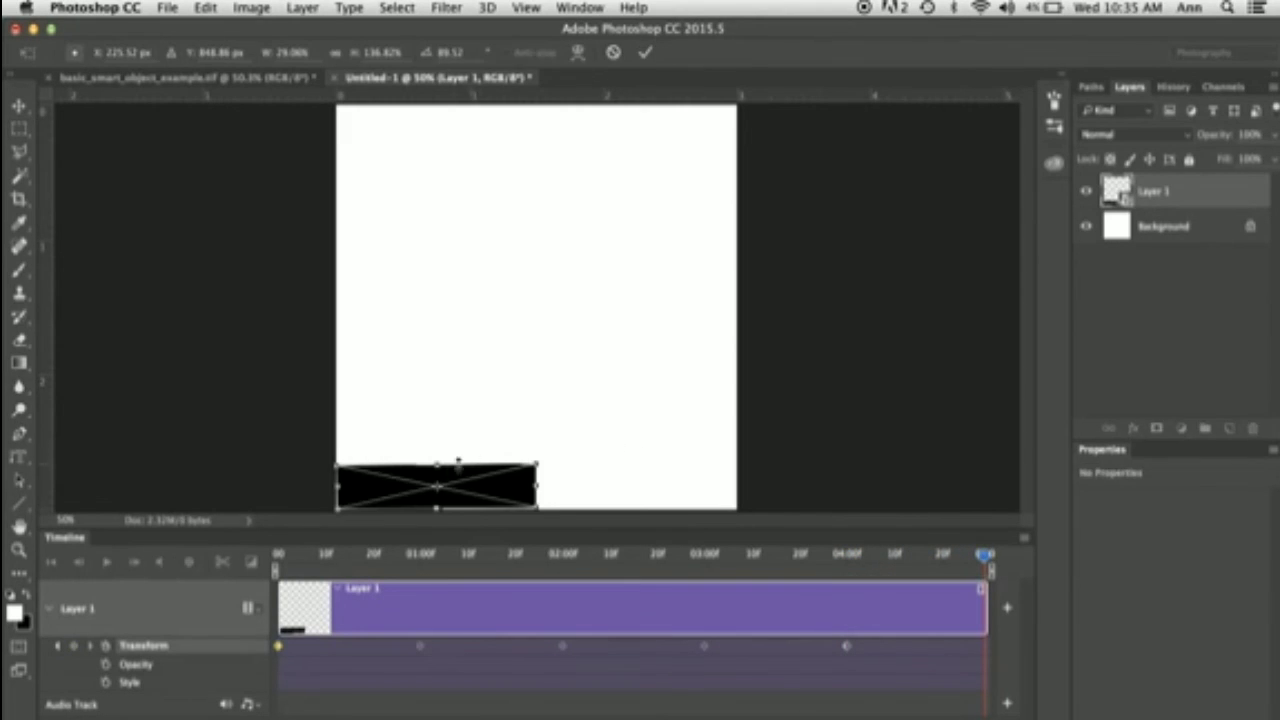
drag(437, 464, 437, 478)
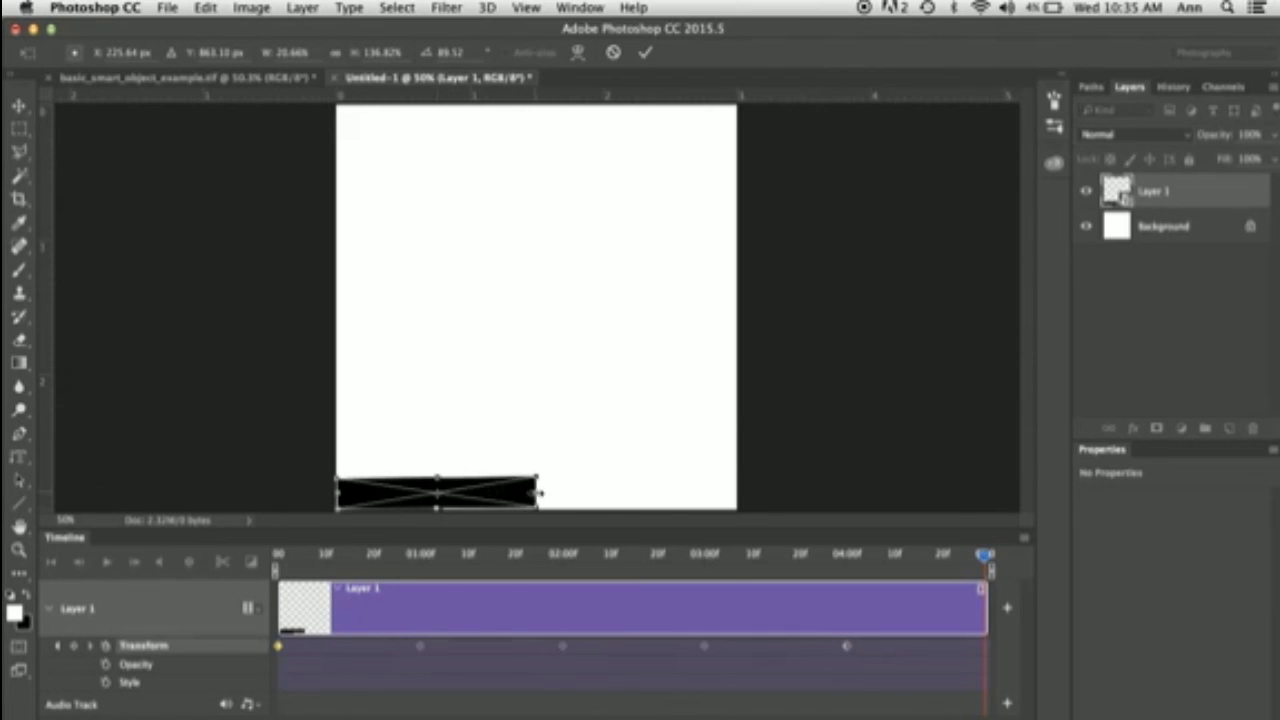
drag(539, 493, 735, 488)
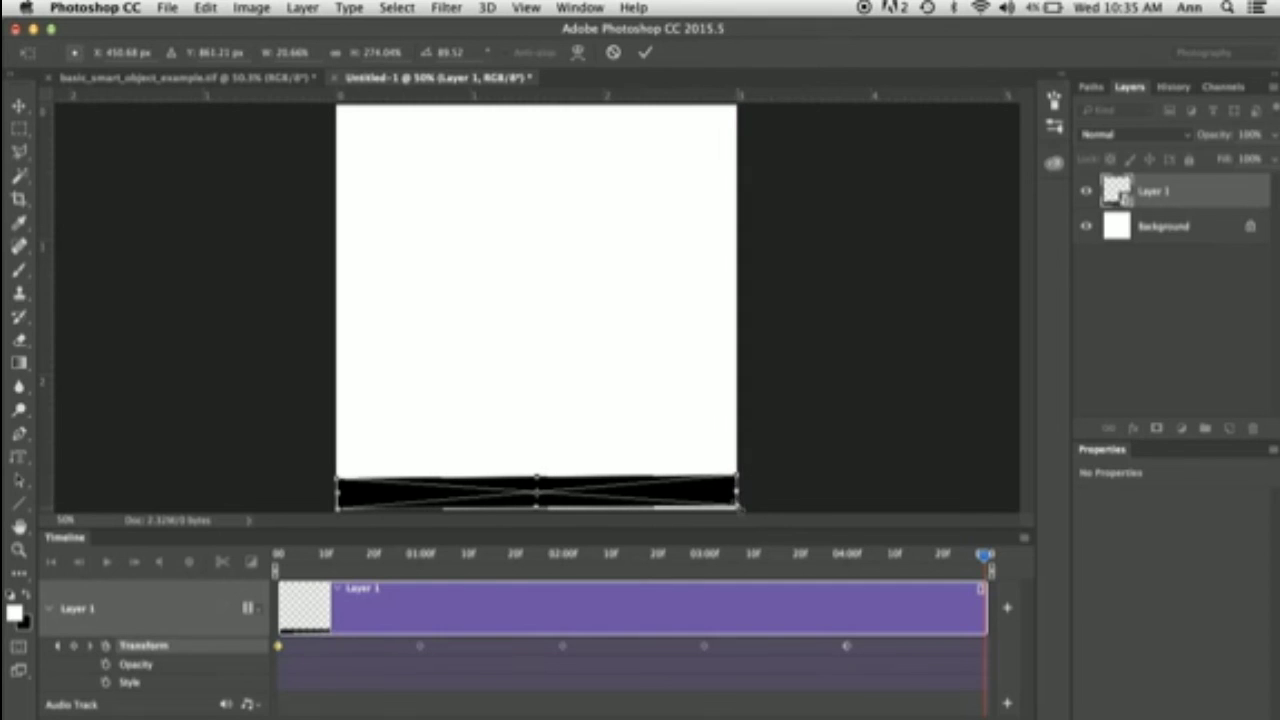
drag(700, 458, 700, 452)
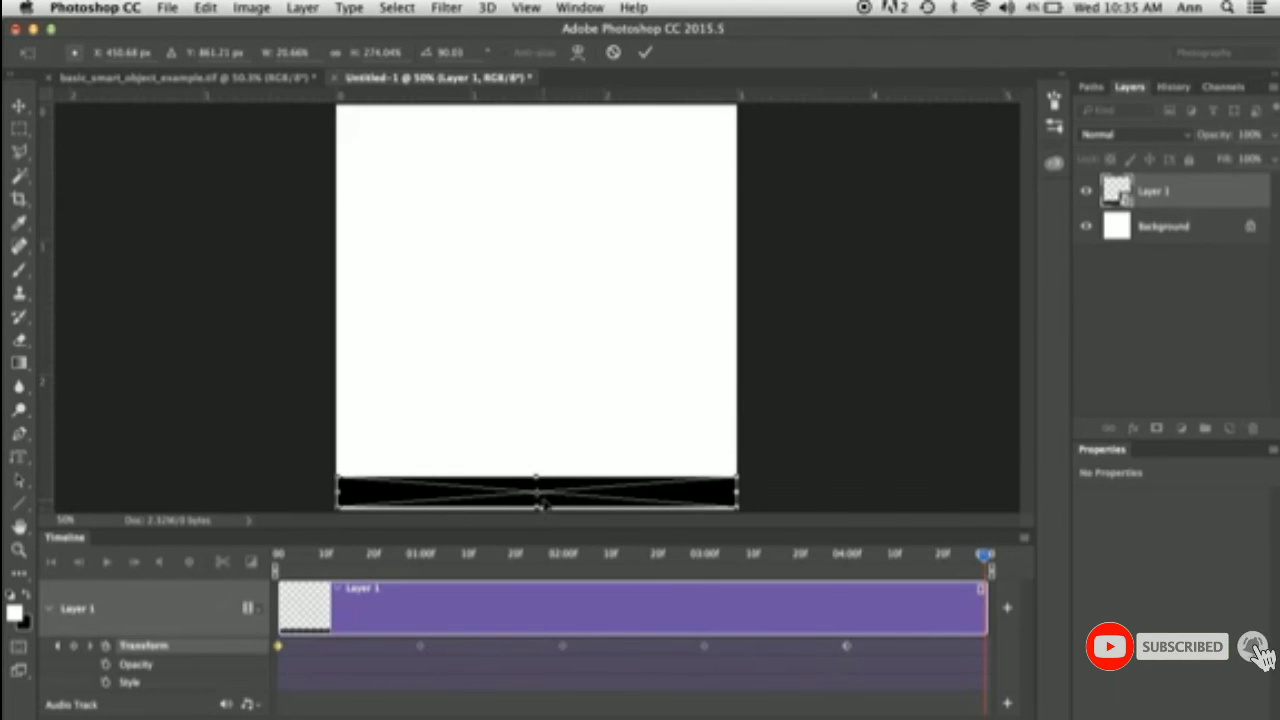
drag(538, 497, 540, 508)
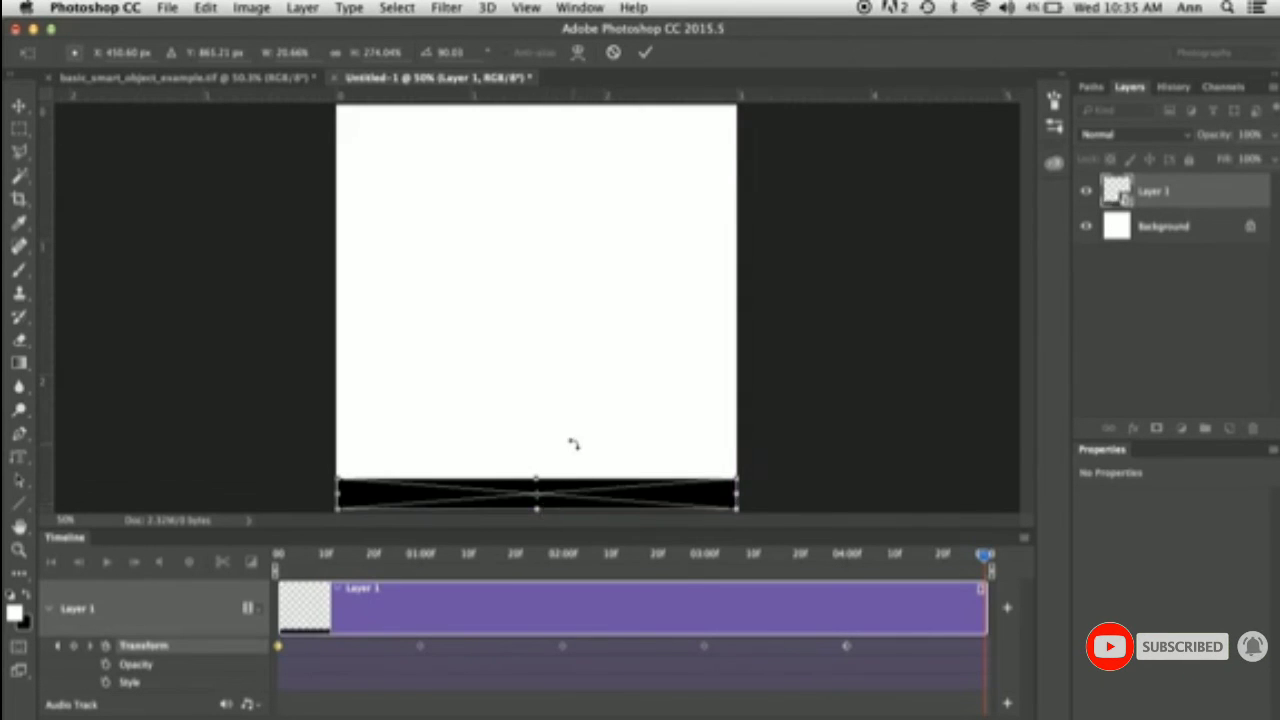
key(Return)
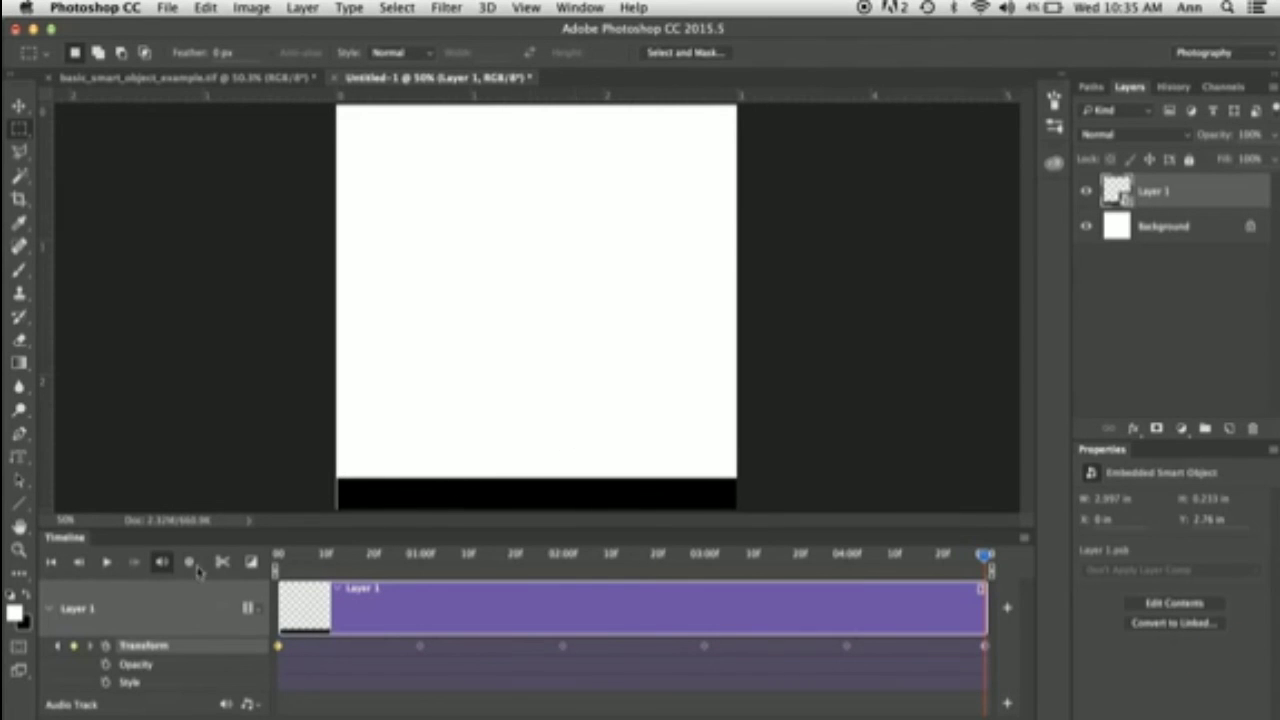
- Play the animation to preview the square's transformations, and stop playback between 02:00f and 03:00f
click(107, 565)
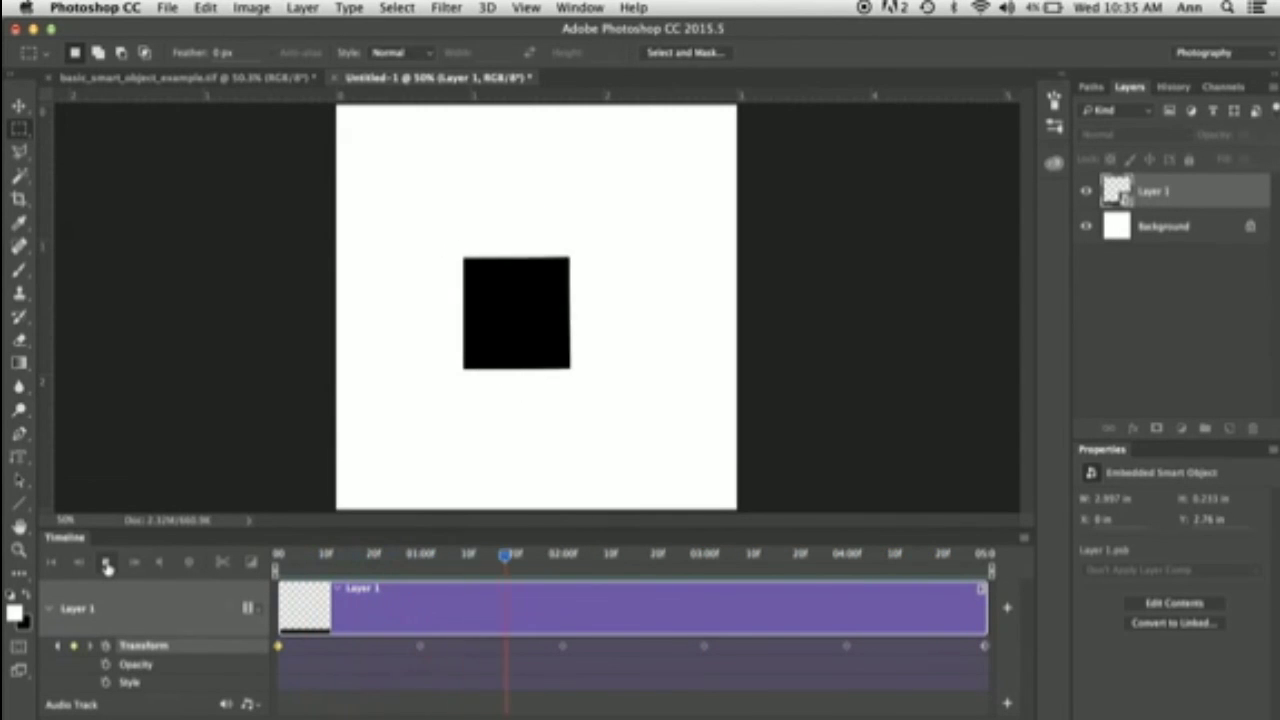
click(107, 566)
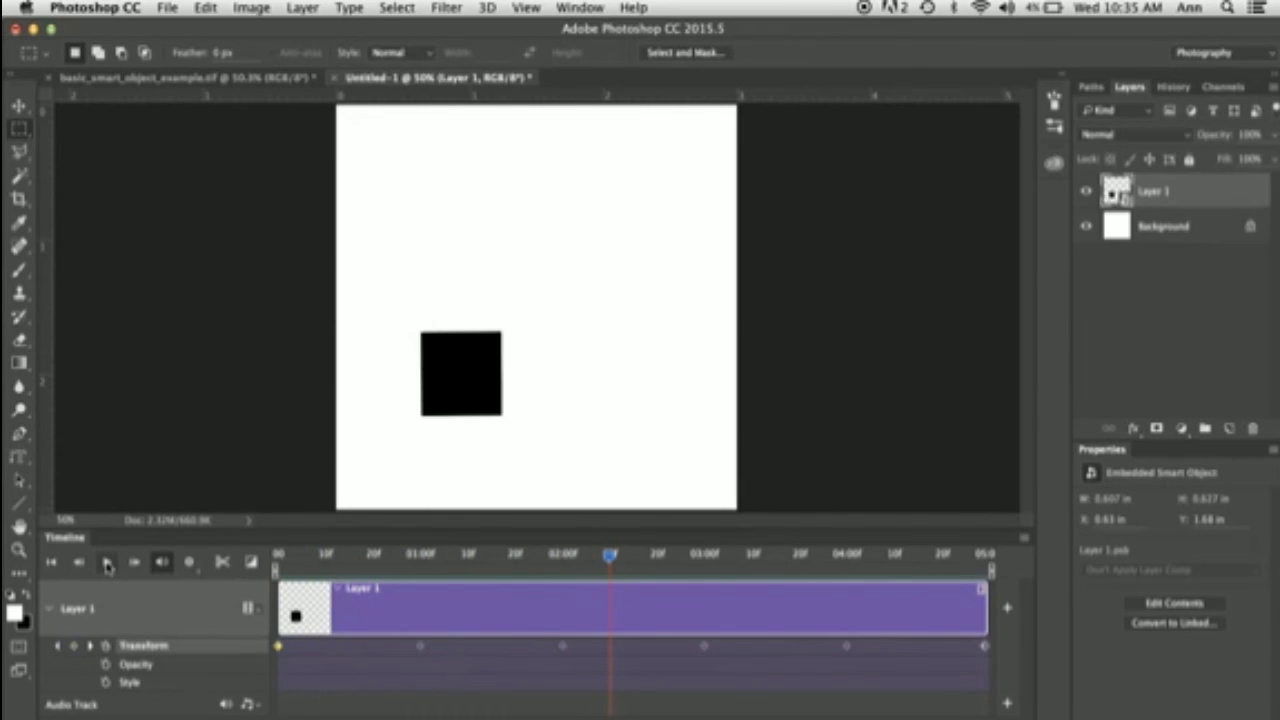